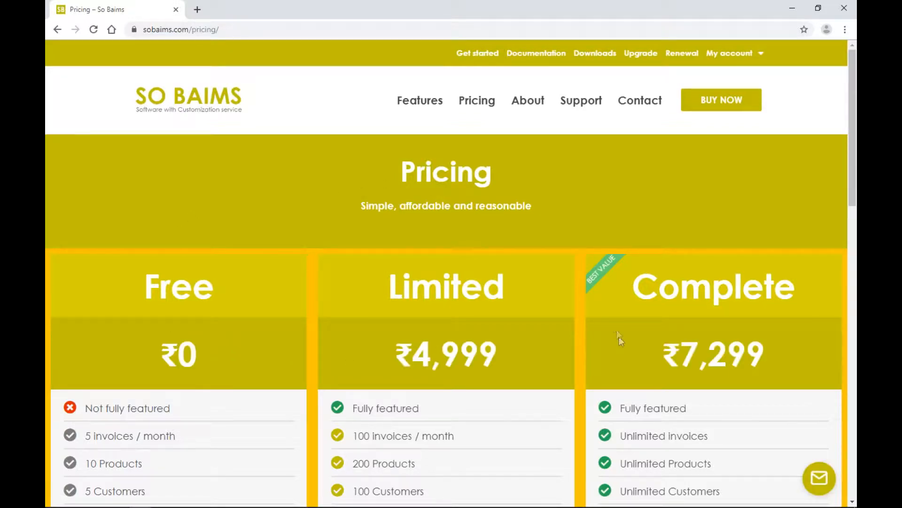
Scroll to Choose country and pick United States (US) from the country list.
scroll(612, 316, "down", 2)
scroll(600, 219, "up", 2)
scroll(733, 245, "down", 2)
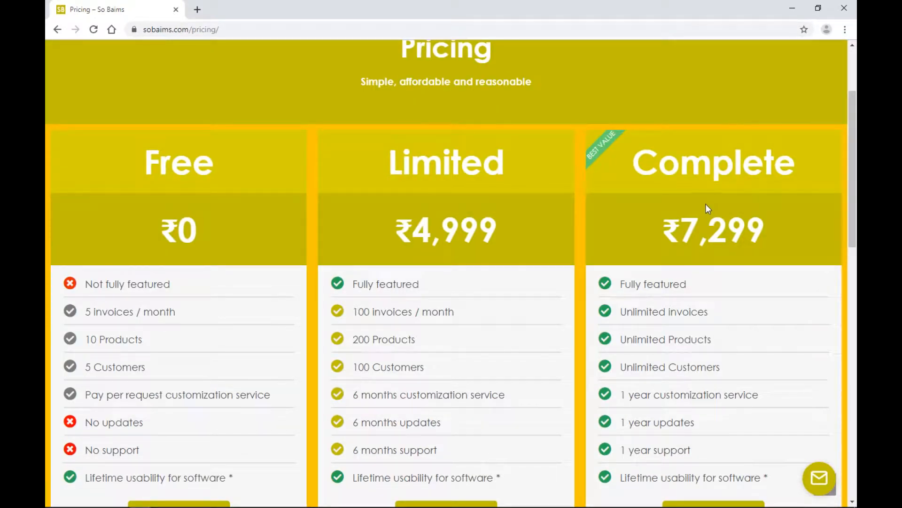
scroll(687, 211, "down", 2)
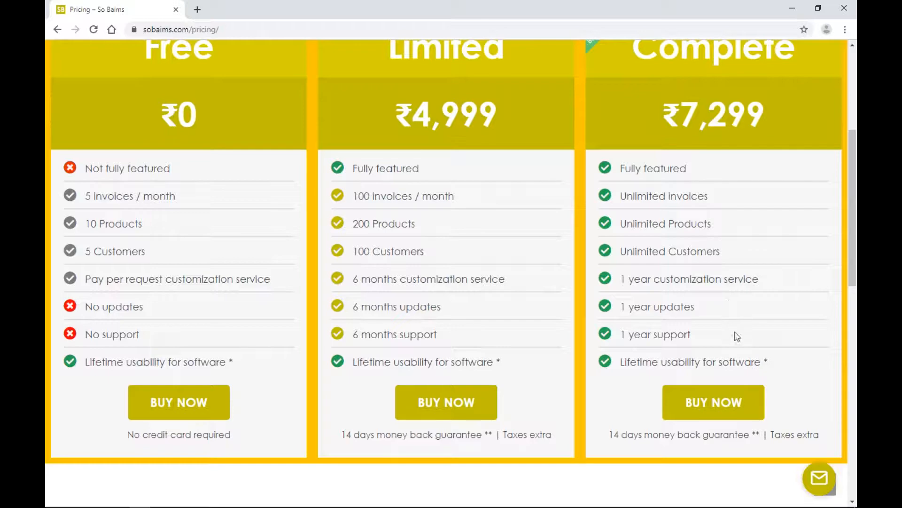
scroll(735, 332, "down", 4)
scroll(596, 369, "down", 6)
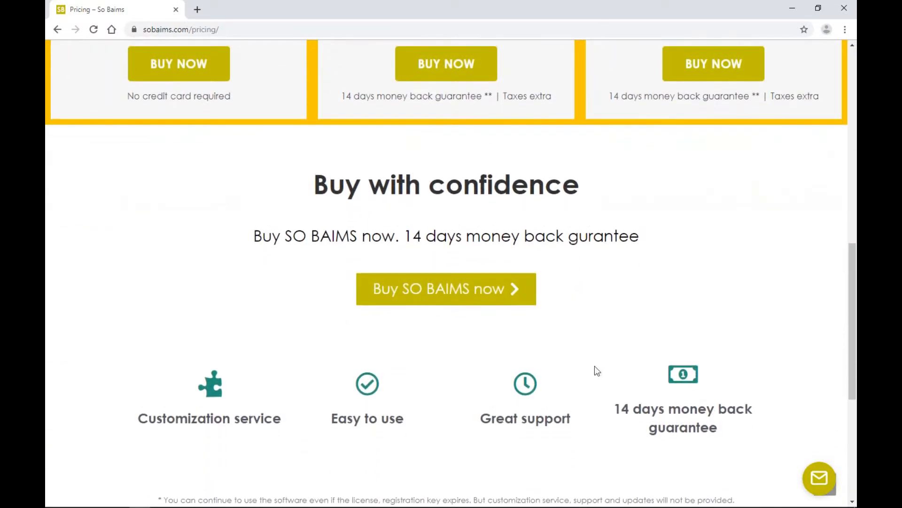
left_click(455, 392)
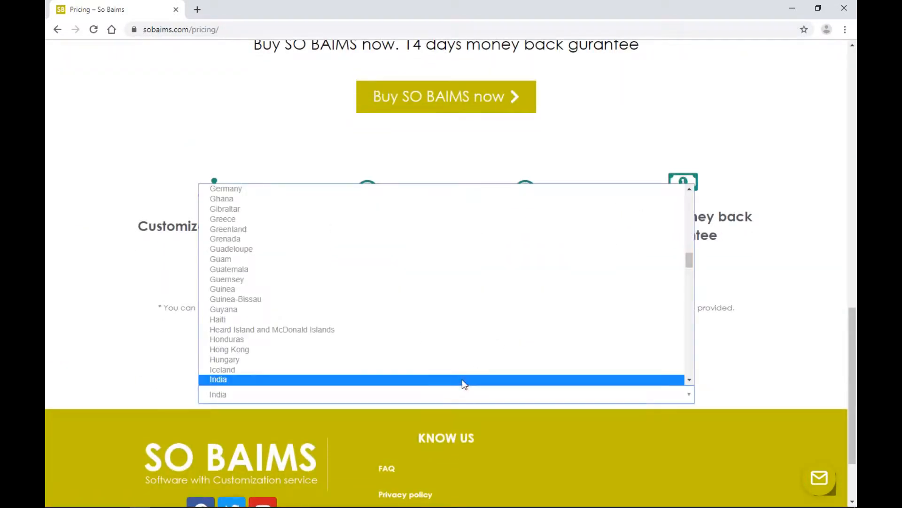
type("un")
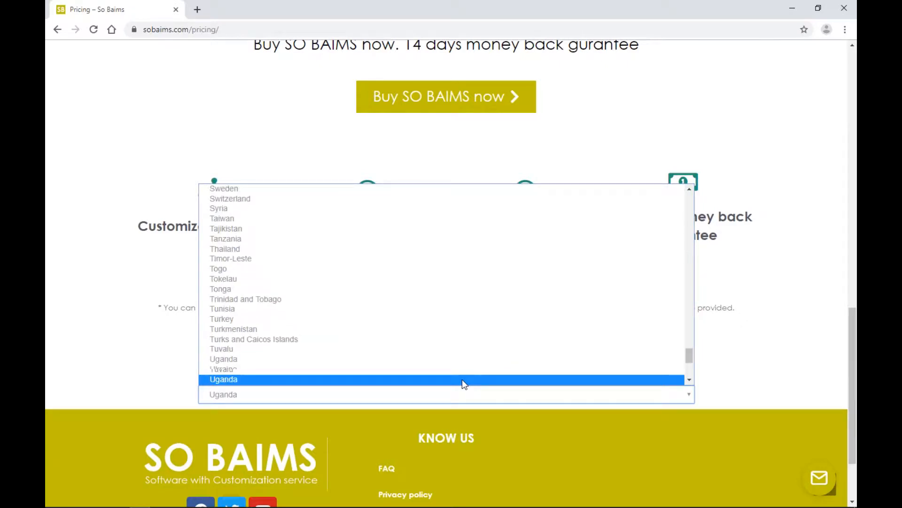
scroll(329, 353, "down", 3)
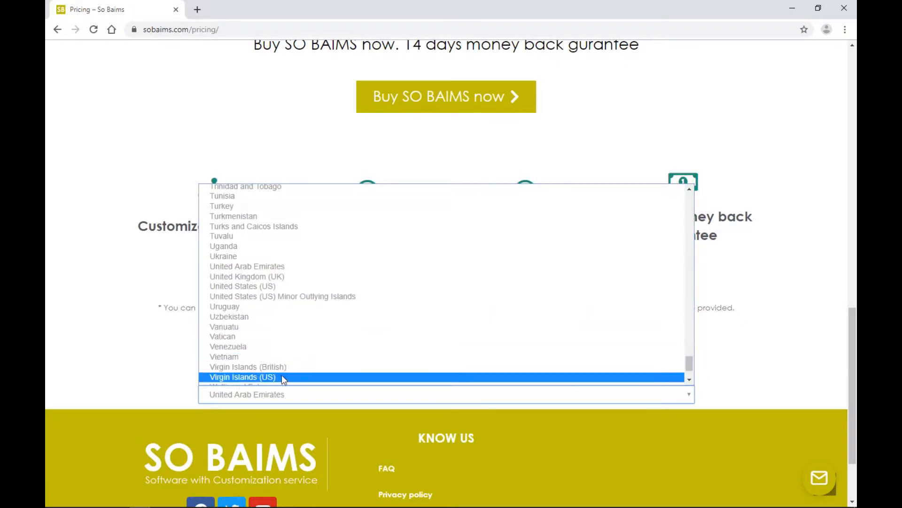
left_click(285, 286)
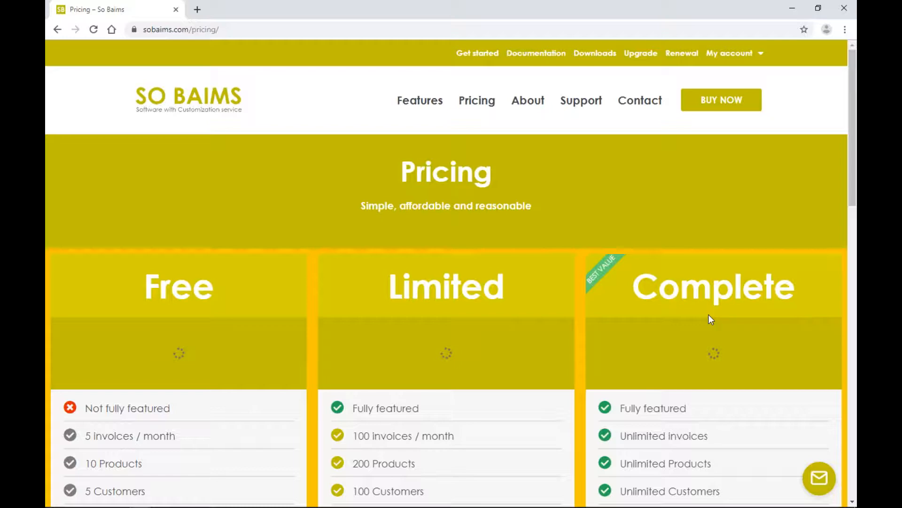
Reopen the country dropdown and scroll further through the page.
scroll(709, 315, "down", 15)
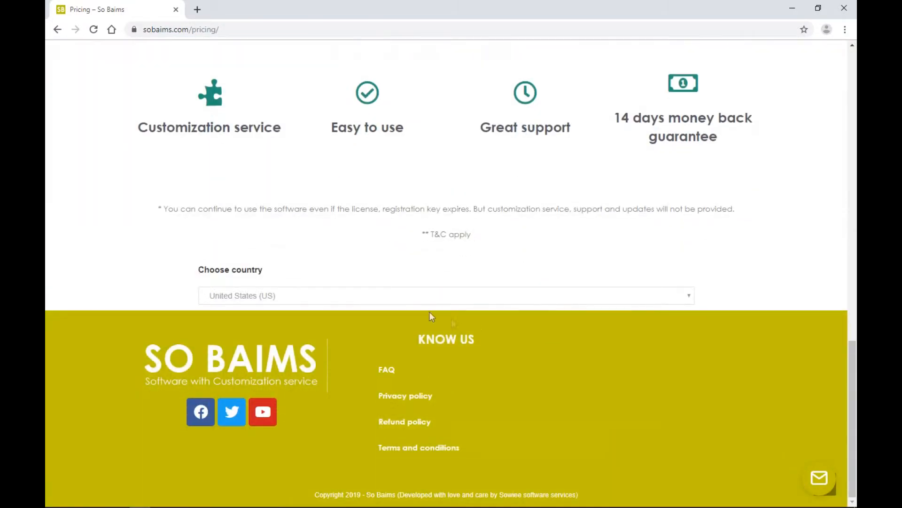
left_click(399, 302)
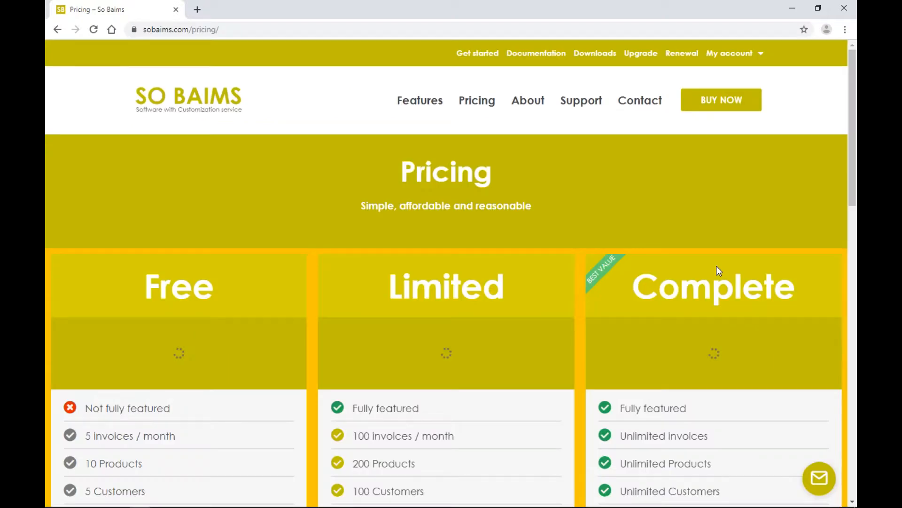
scroll(717, 266, "down", 4)
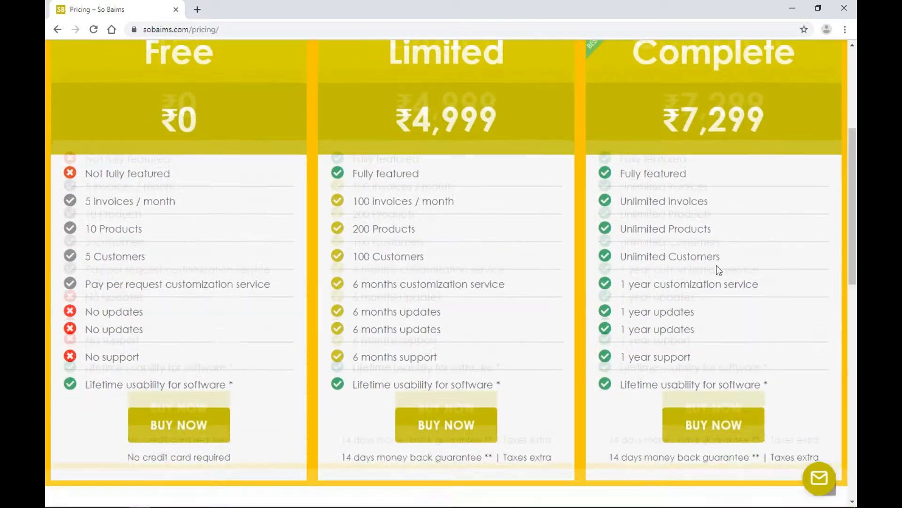
scroll(718, 269, "down", 1)
Buy the Complete plan at ₹7,299, fill billing details, accept the terms, and place the order.
left_click(707, 359)
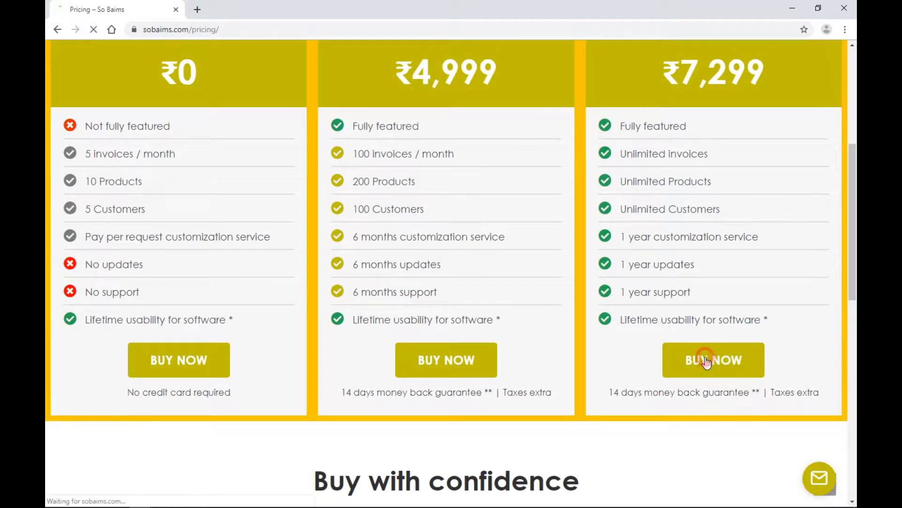
left_click(196, 310)
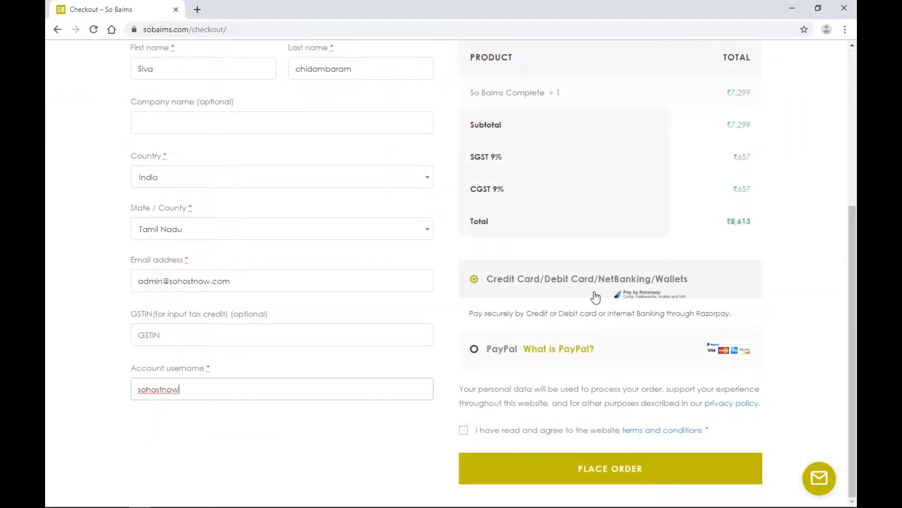
left_click(513, 429)
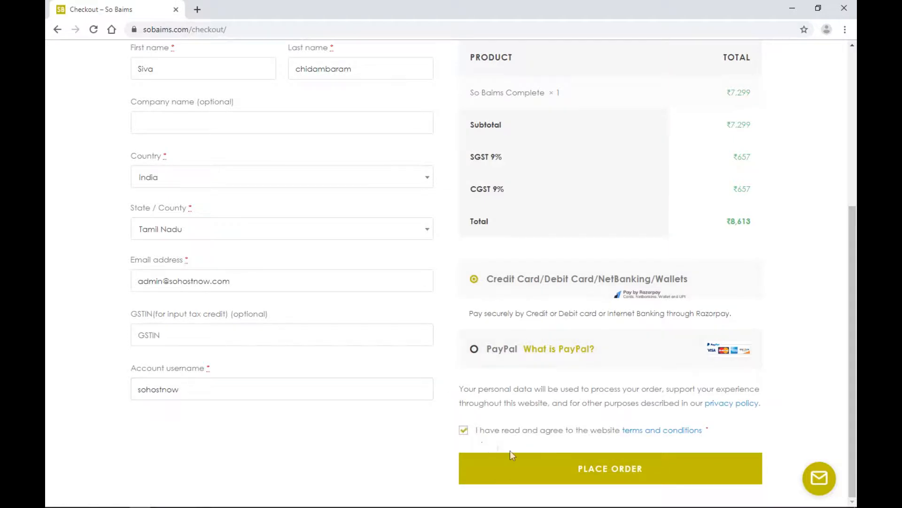
left_click(597, 481)
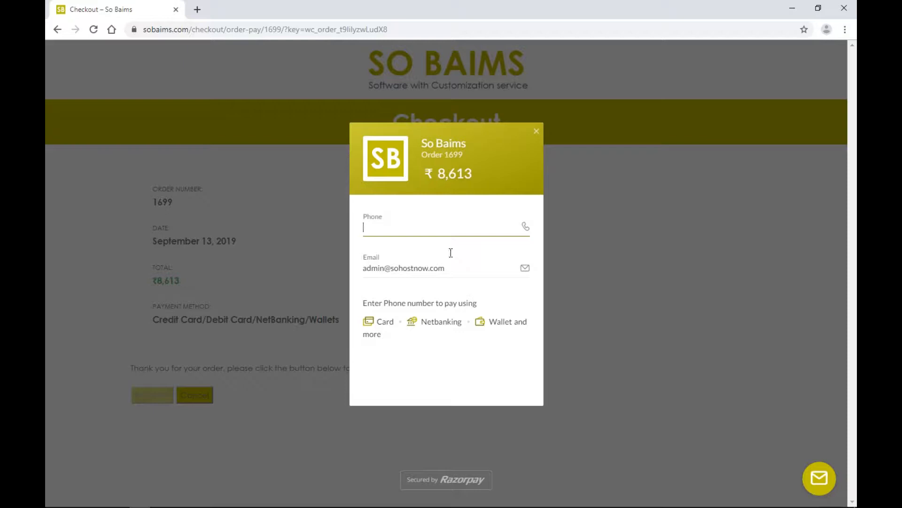
In Razorpay, choose netbanking and enter the contact phone number.
left_click(443, 320)
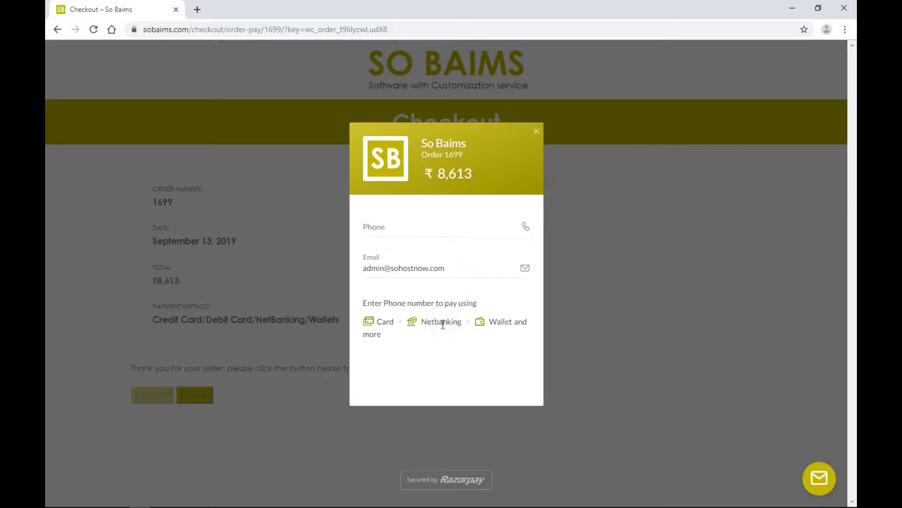
left_click(396, 234)
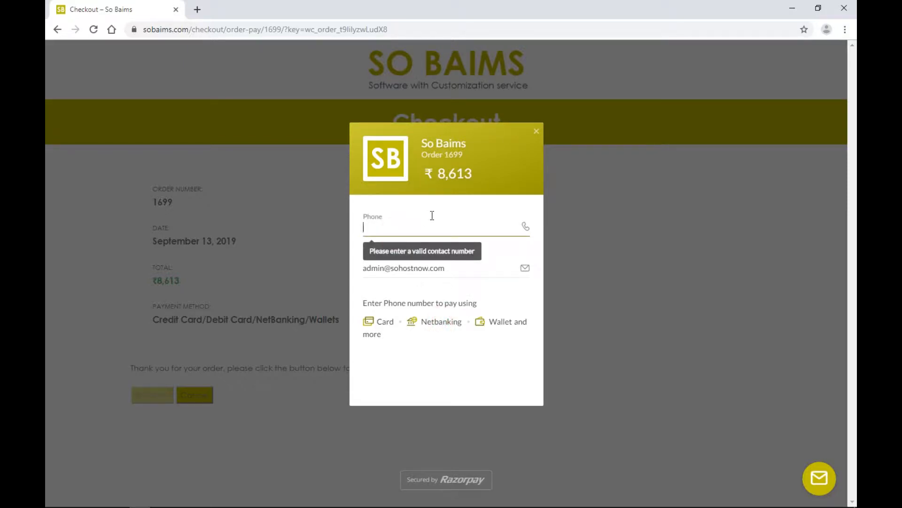
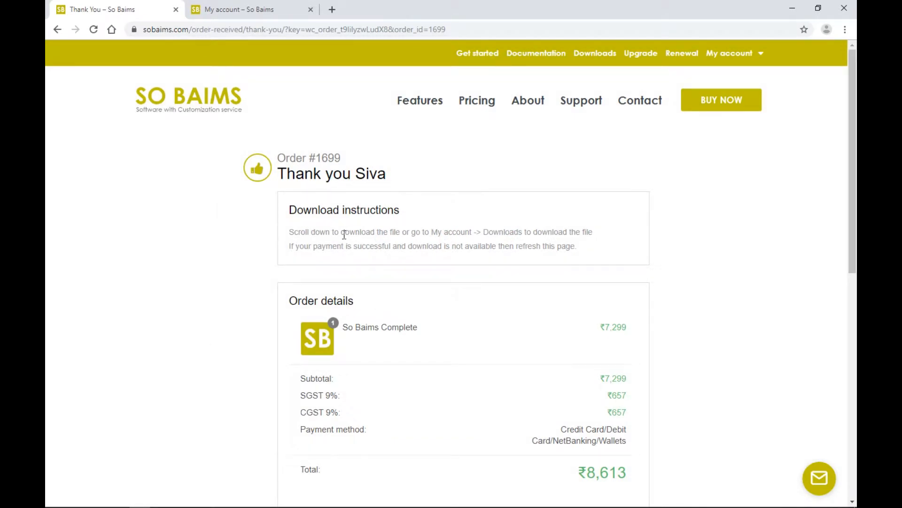
Download the SO BAIMS COMPLETE package and go to My account > Downloads.
scroll(344, 235, "down", 5)
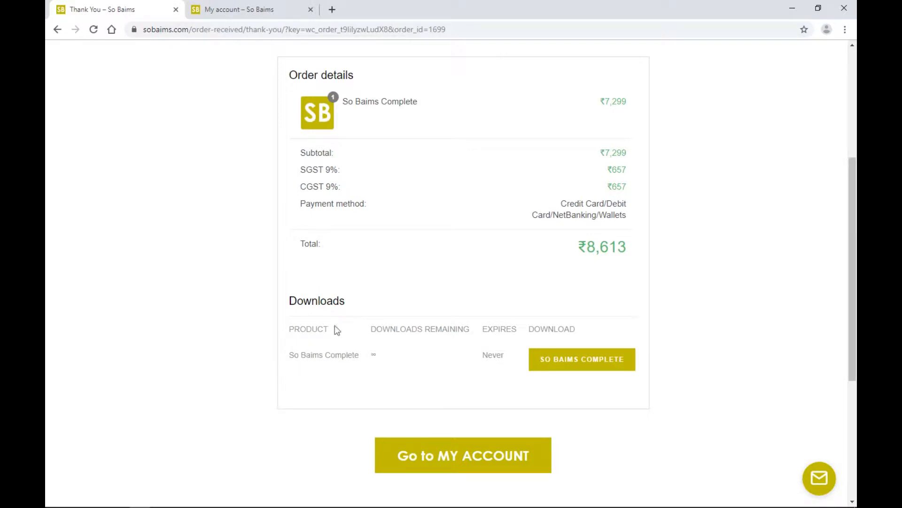
left_click(568, 366)
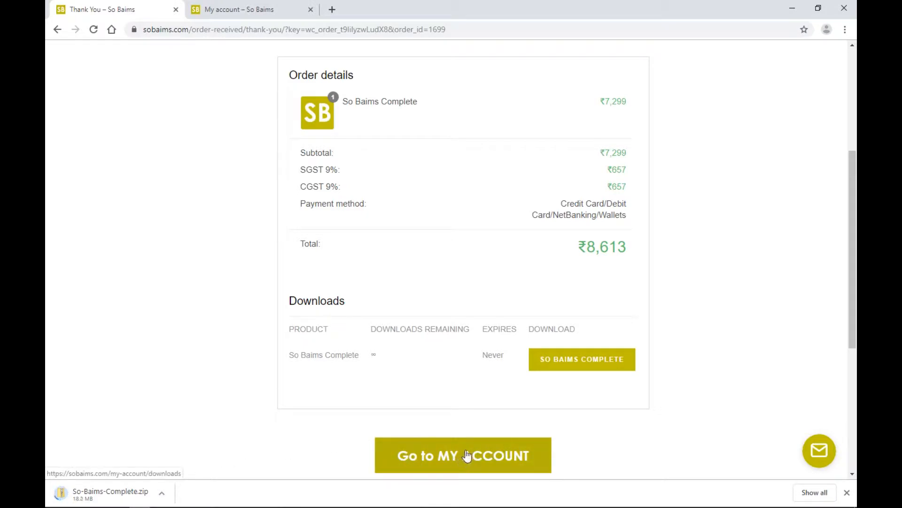
scroll(744, 229, "up", 5)
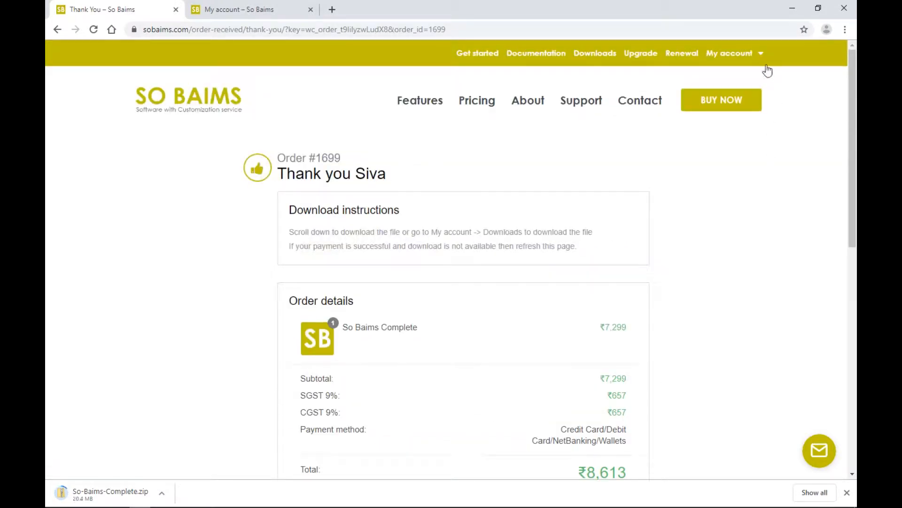
mouse_move(759, 59)
left_click(750, 80)
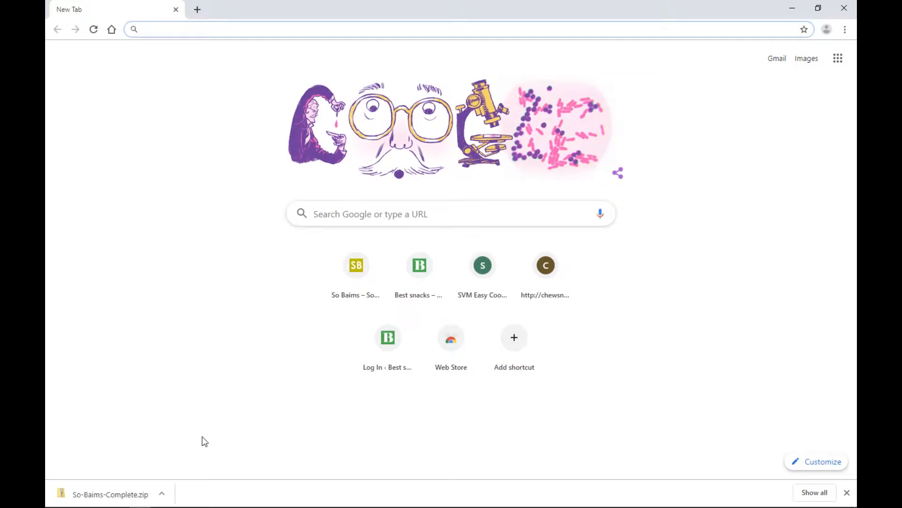
Show So-Baims-Complete.zip in its folder and extract all of its contents.
left_click(162, 493)
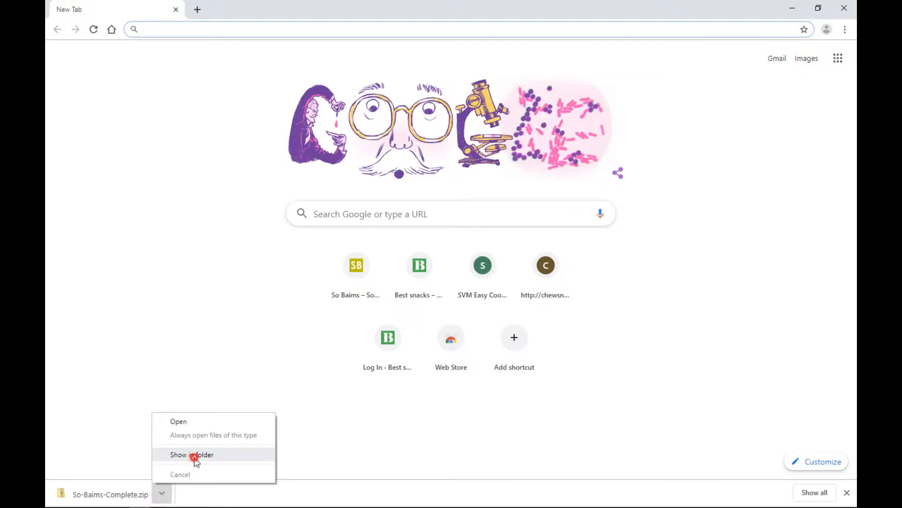
left_click(194, 455)
right_click(203, 72)
left_click(240, 124)
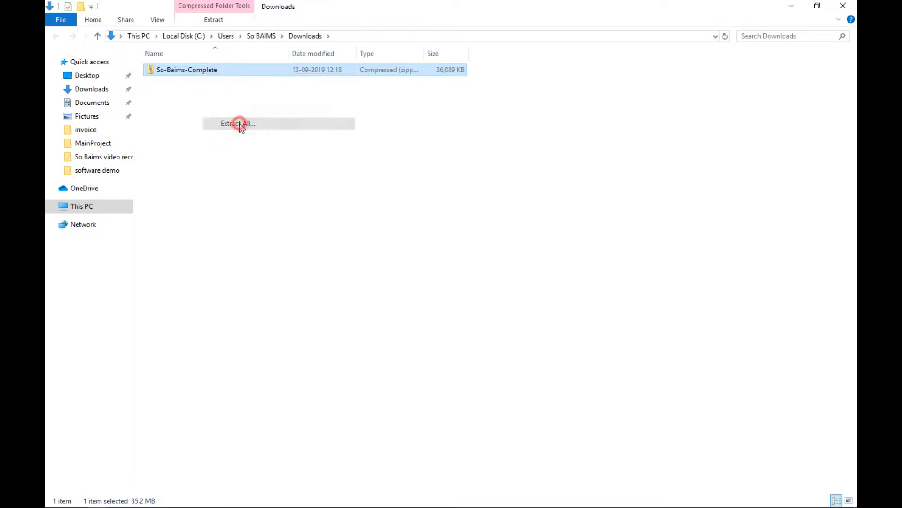
left_click(548, 368)
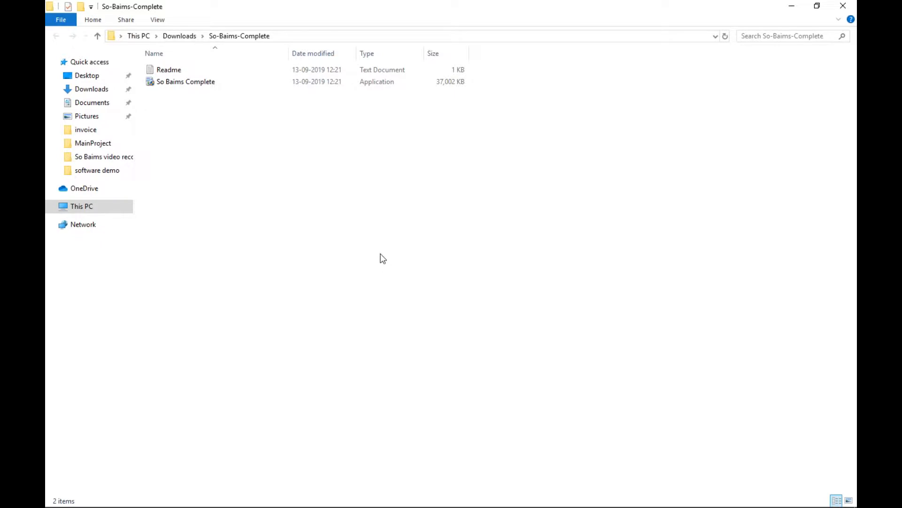
Open the Readme in Notepad, copy its sobaims.com/downloads link, and launch Chrome.
left_click(167, 70)
double_click(168, 71)
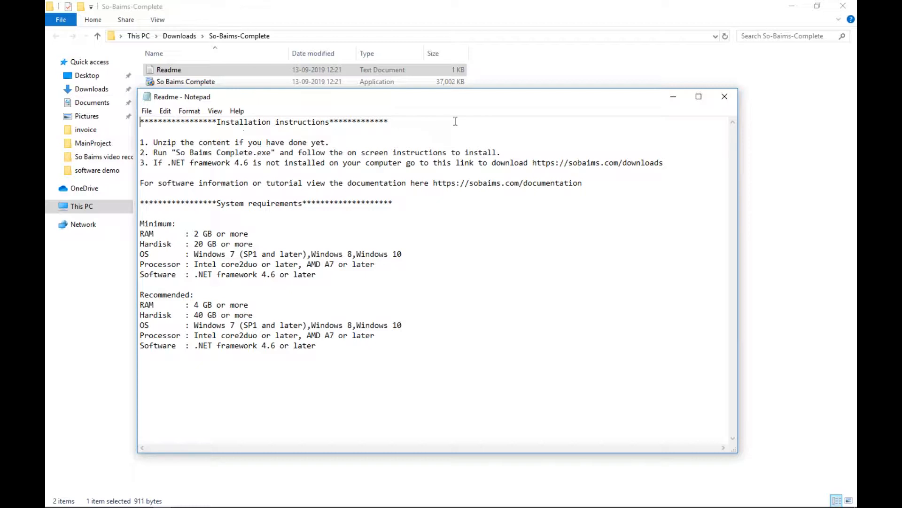
left_click_drag(533, 165, 664, 165)
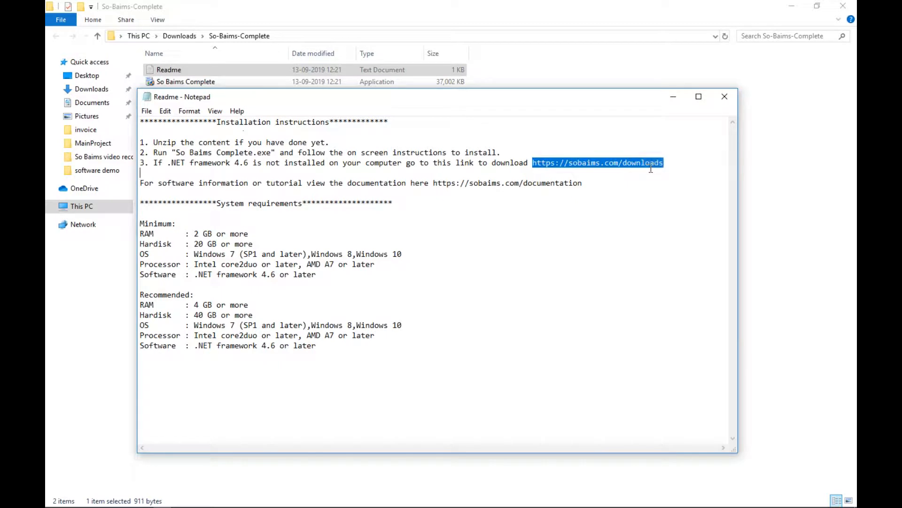
right_click(638, 166)
left_click(664, 201)
left_click(139, 500)
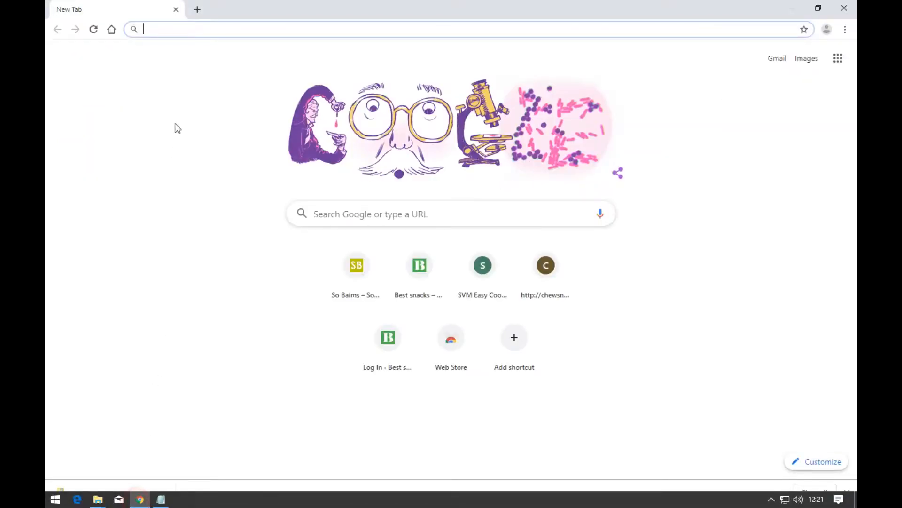
Paste and open the downloads link, download the .NET Framework 4.6 offline installer, and minimize Chrome.
right_click(190, 29)
left_click(222, 118)
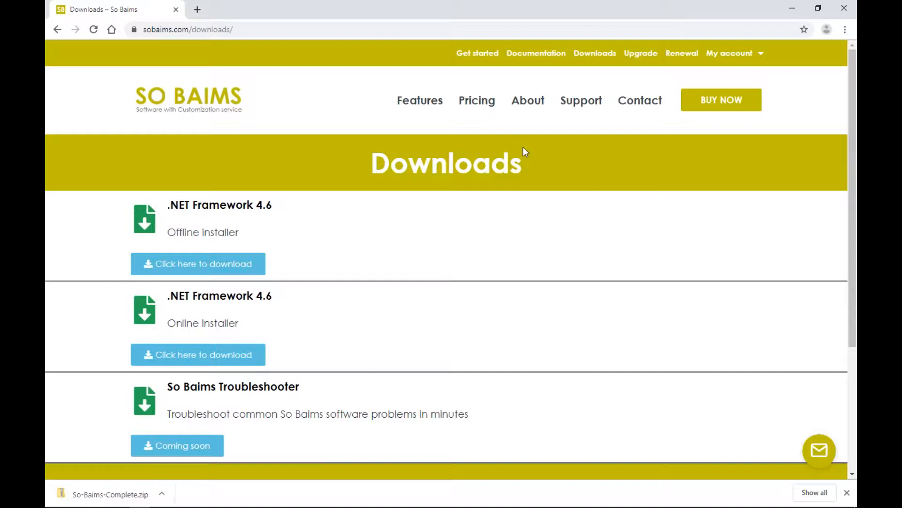
left_click(197, 256)
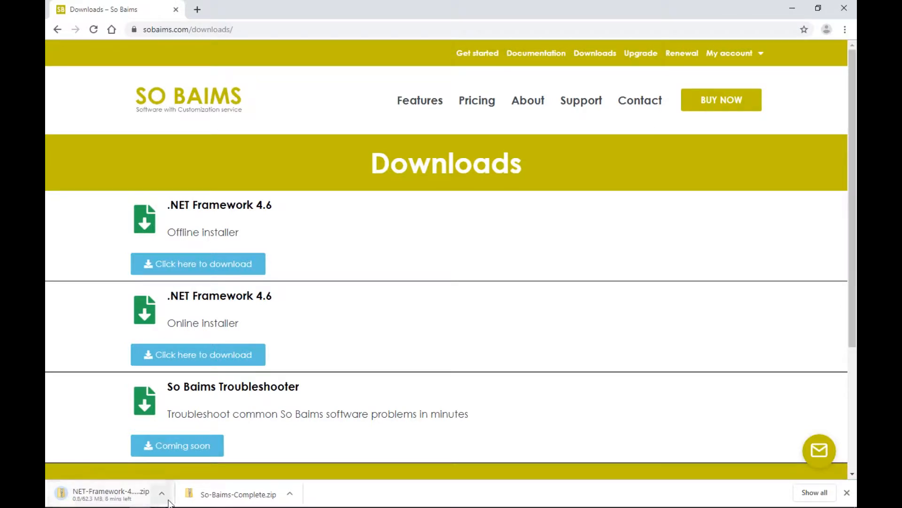
left_click(792, 8)
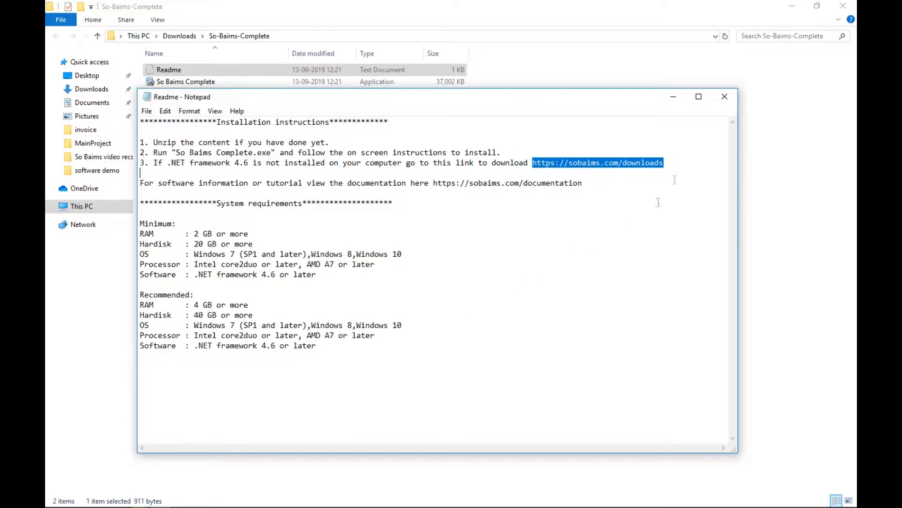
Close the Readme, run So Baims Complete.exe, and minimize both folder windows.
left_click(723, 101)
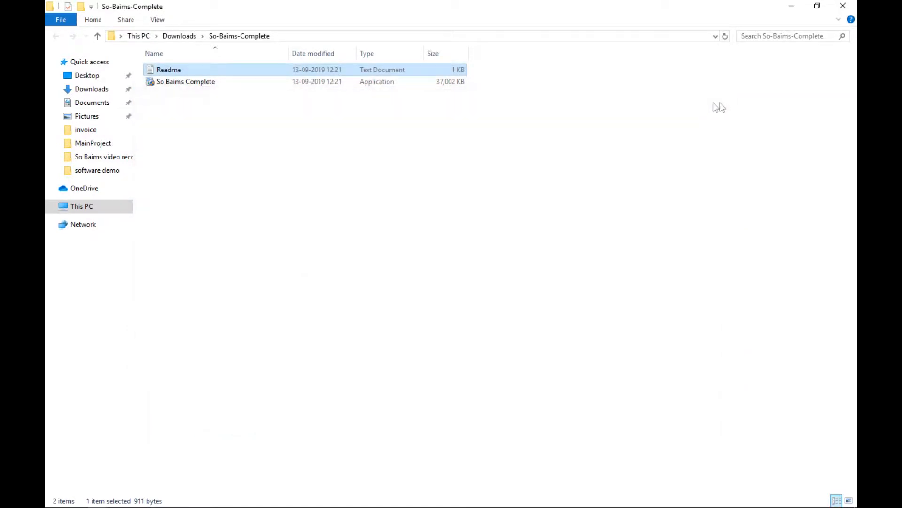
left_click(170, 84)
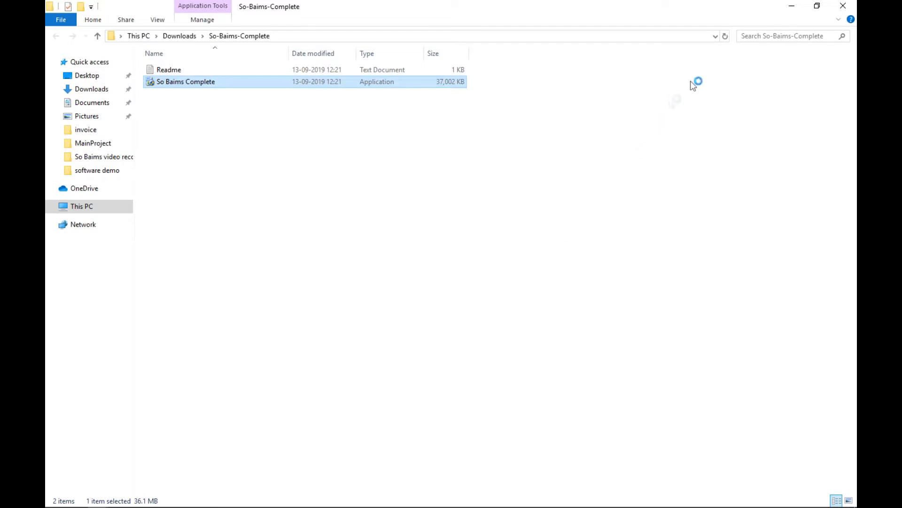
left_click(792, 5)
left_click(791, 5)
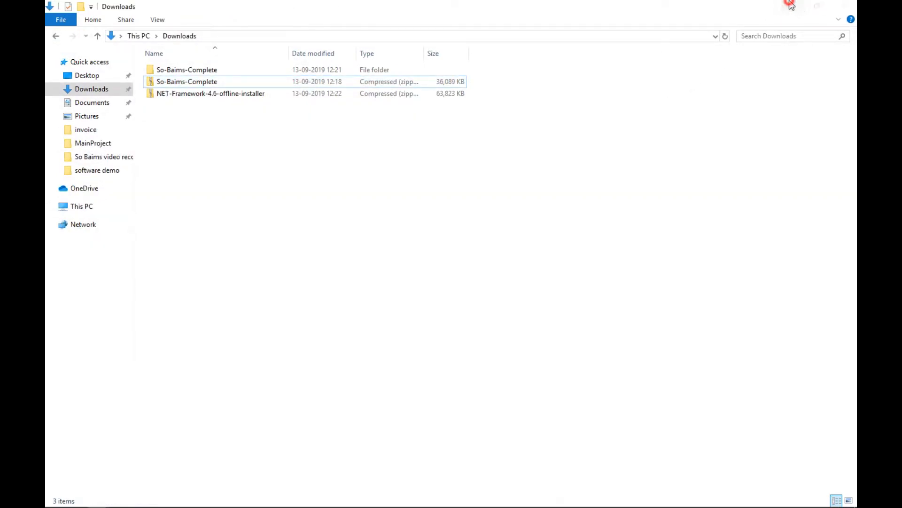
Refresh the desktop, then install So Baims accepting the license and keeping desktop and start-menu shortcuts.
right_click(472, 91)
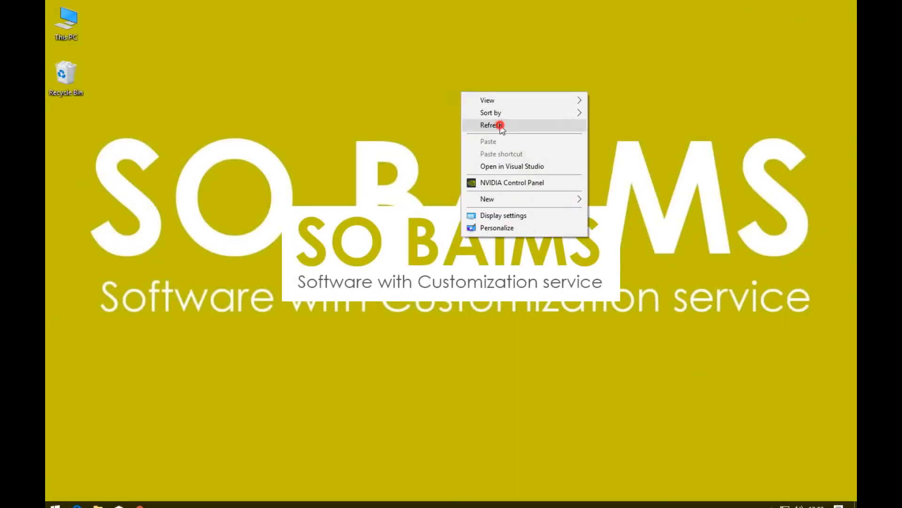
left_click(499, 127)
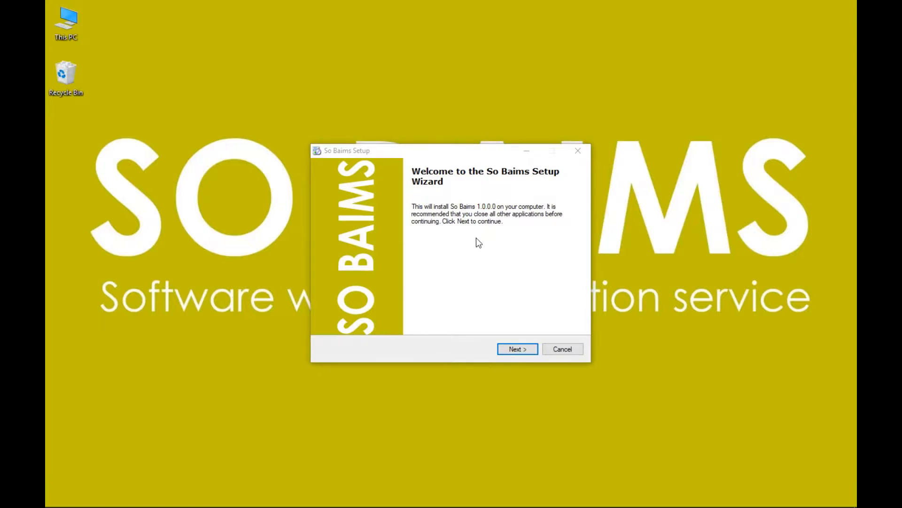
left_click(510, 348)
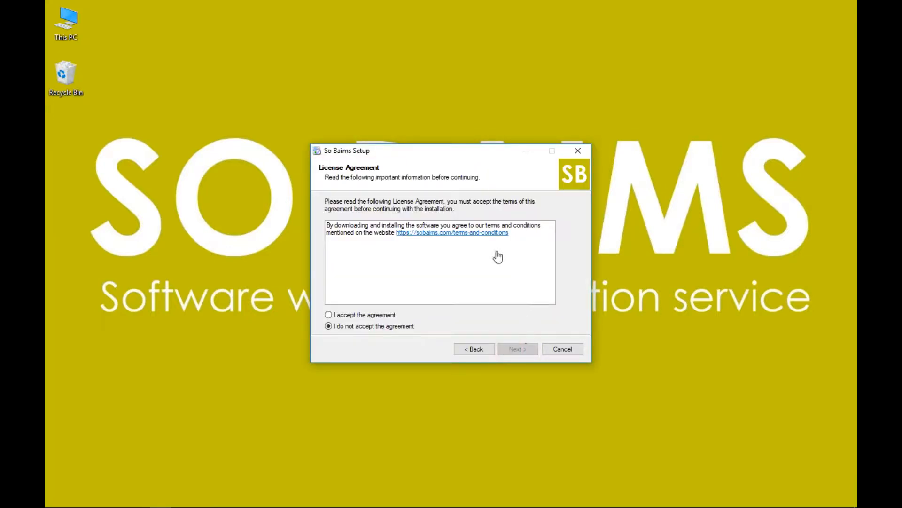
left_click(376, 315)
left_click(517, 348)
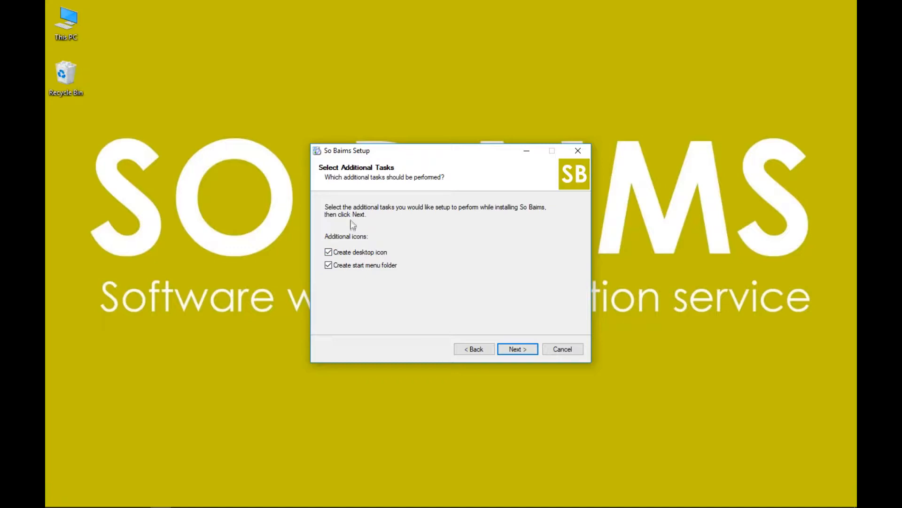
left_click(519, 350)
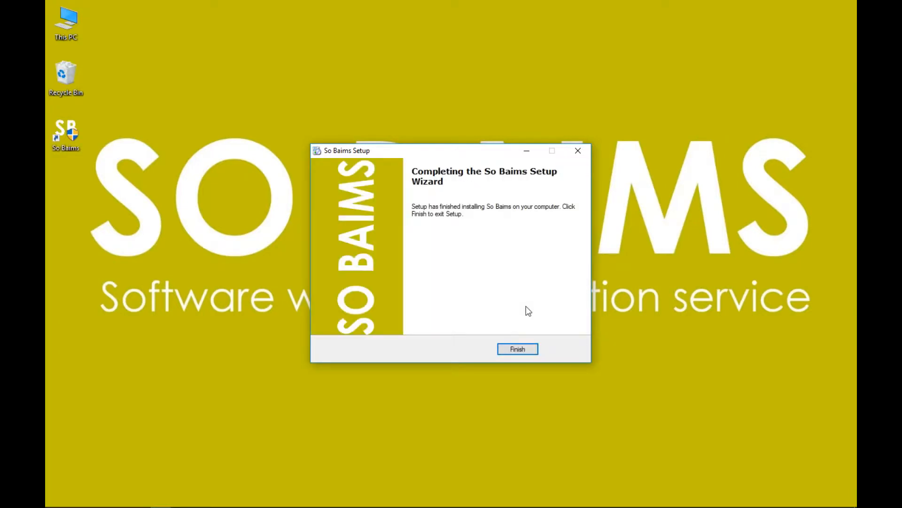
left_click(516, 349)
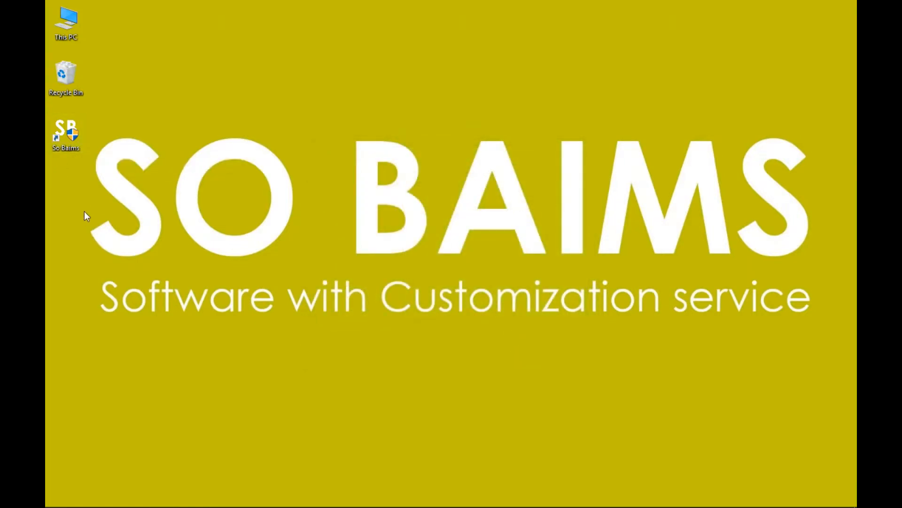
Launch So Baims as administrator, allow MySQL and Apache through the firewall, and begin setup.
double_click(69, 142)
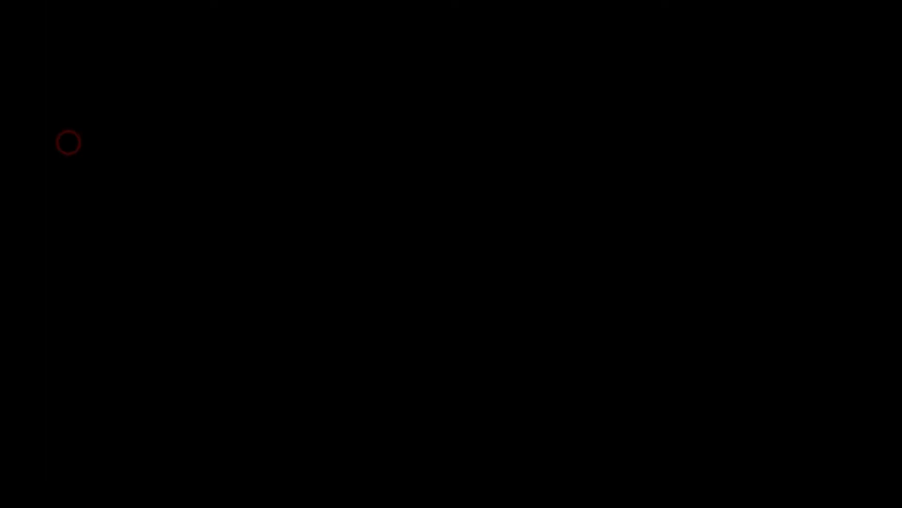
left_click(368, 331)
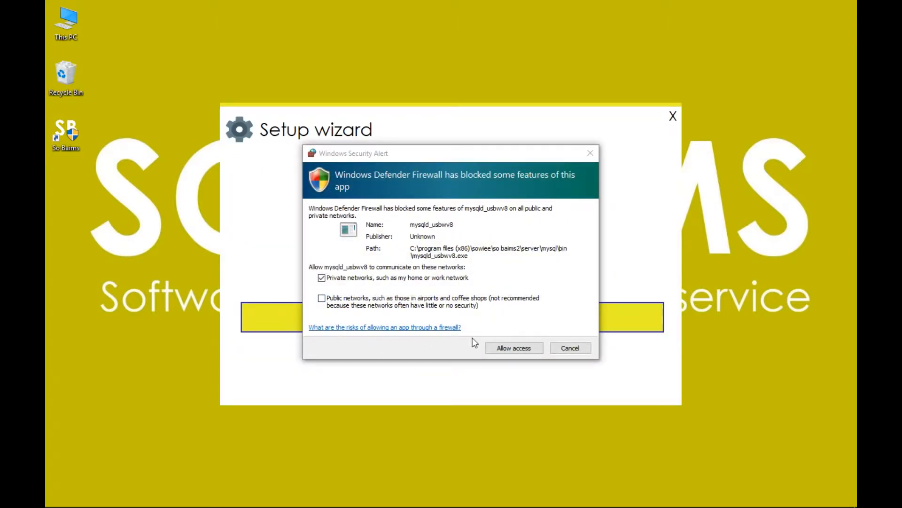
left_click(511, 349)
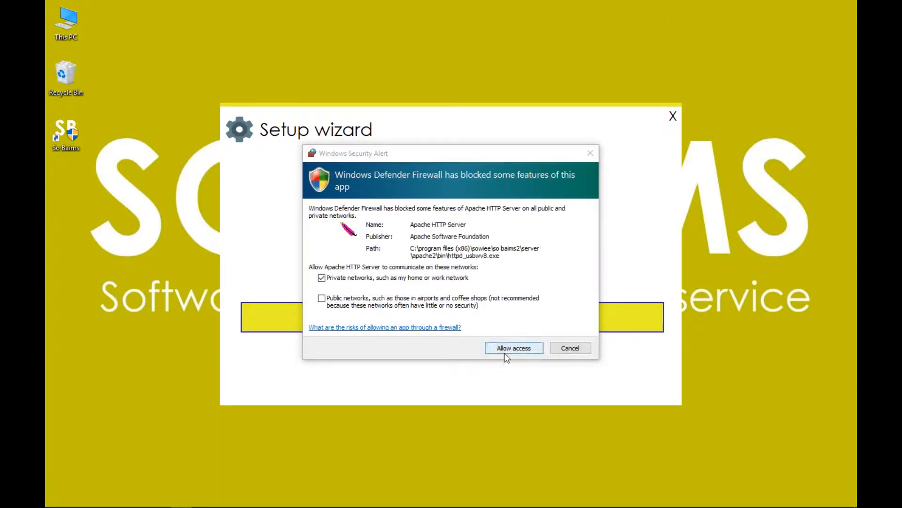
left_click(505, 352)
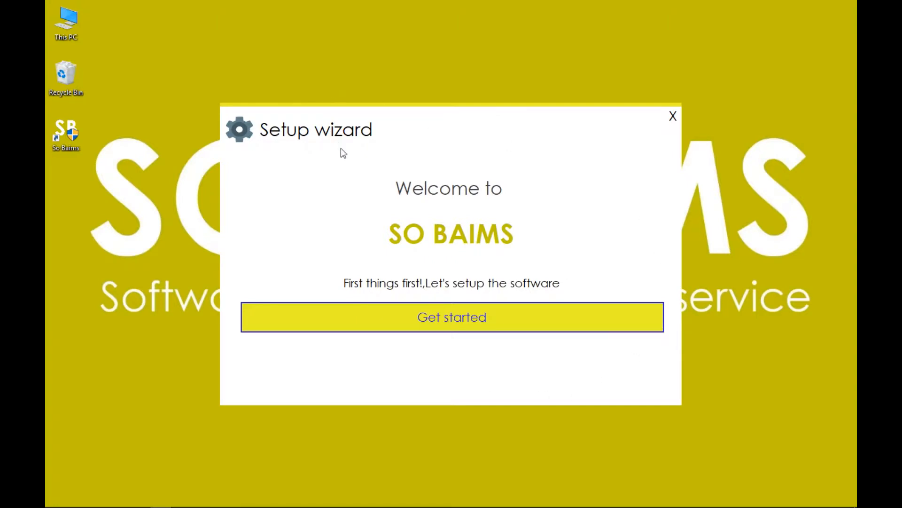
left_click(467, 321)
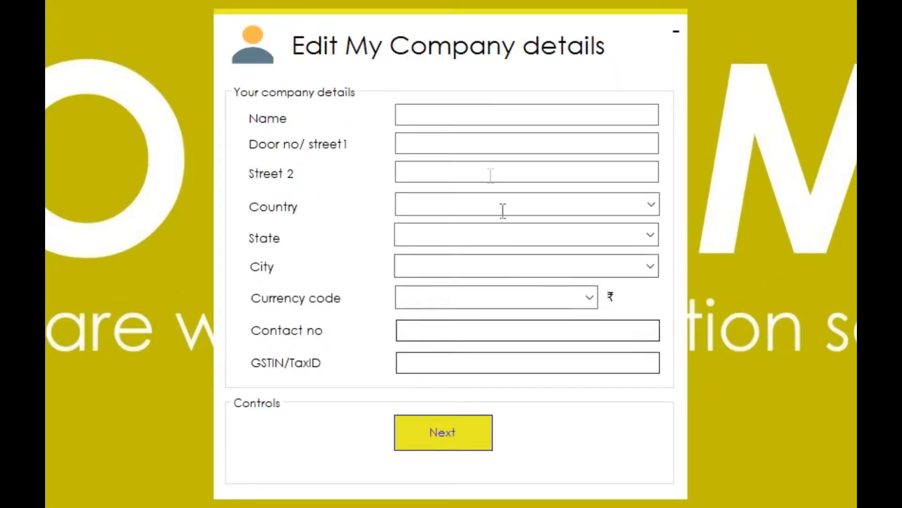
Enter the company name, street, India location, en-IN currency and pasted contact number, then continue.
left_click(464, 112)
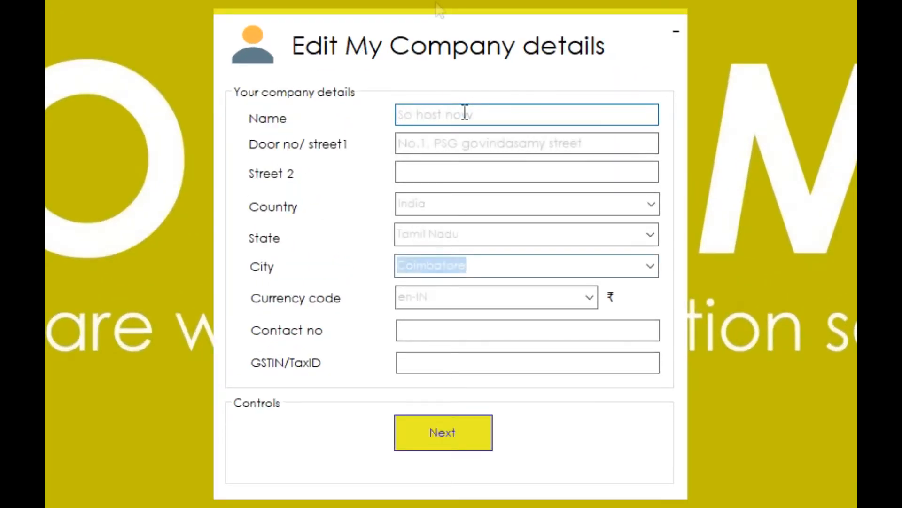
left_click(524, 198)
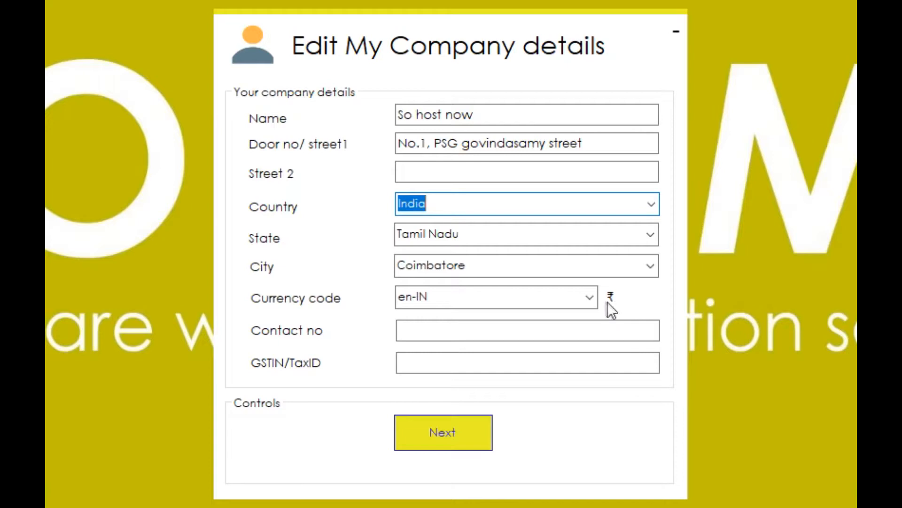
left_click(445, 334)
key("ctrl+v")
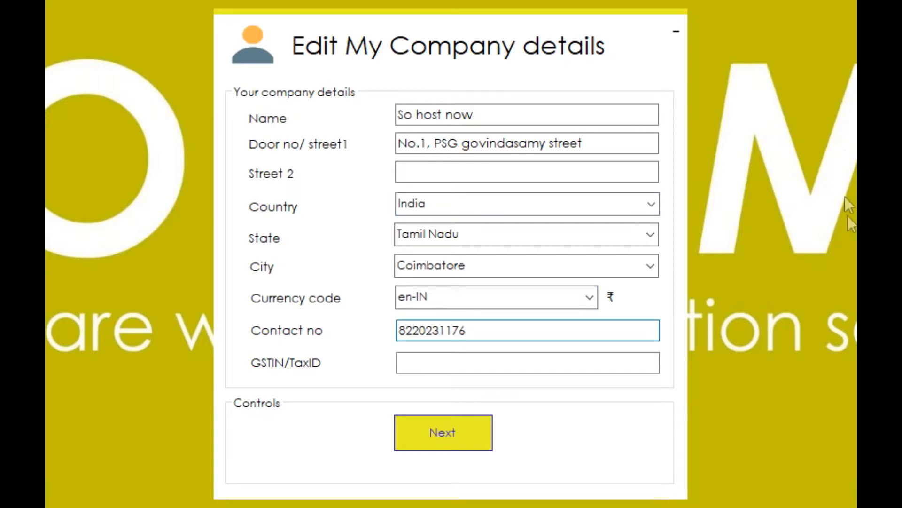
left_click(441, 433)
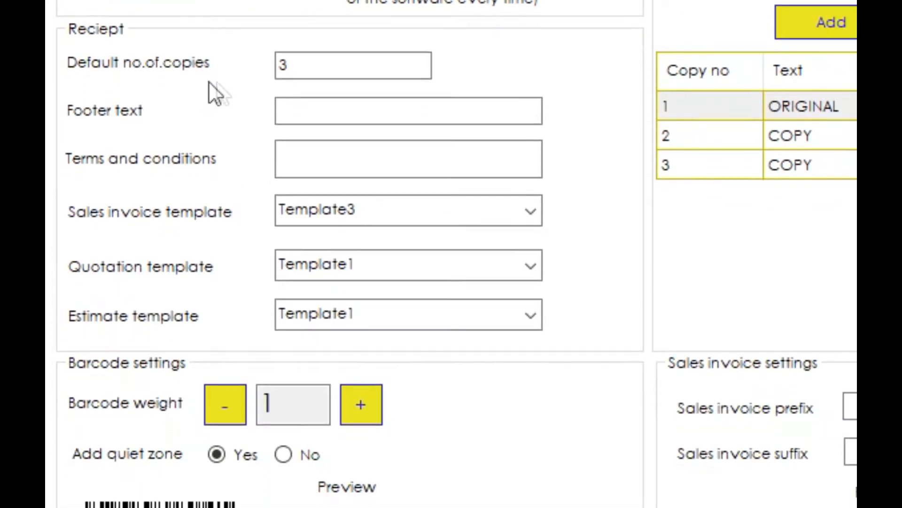
Enter the receipt footer 'Thank you for your business' and terms and conditions 'No returns'.
left_click(319, 67)
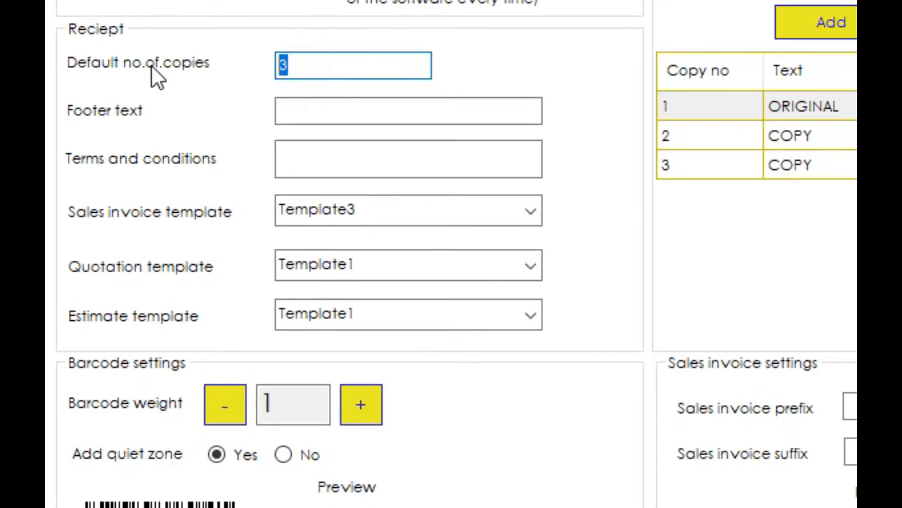
left_click(327, 113)
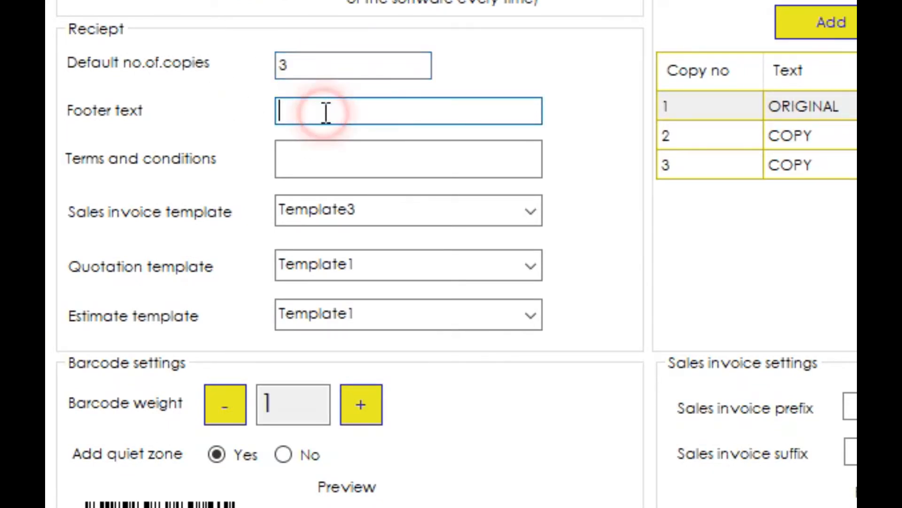
type("Thank you for your business")
left_click(338, 160)
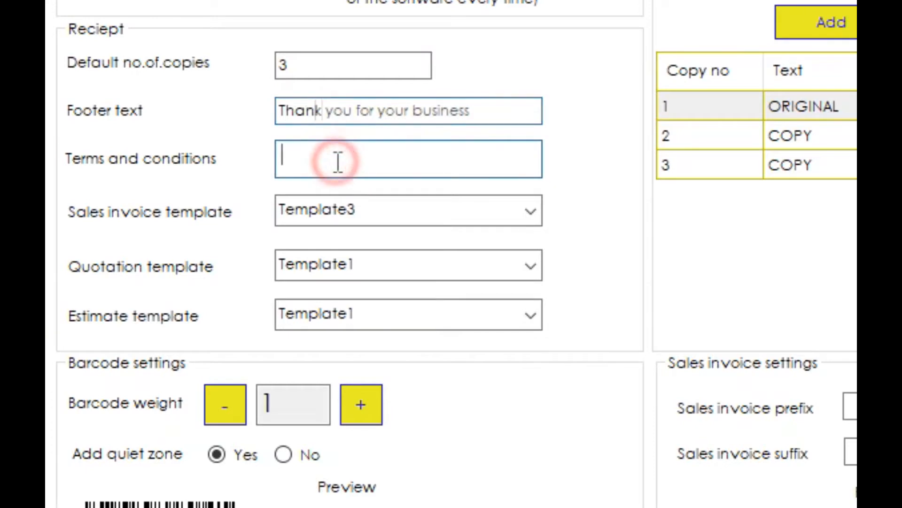
type("No returns")
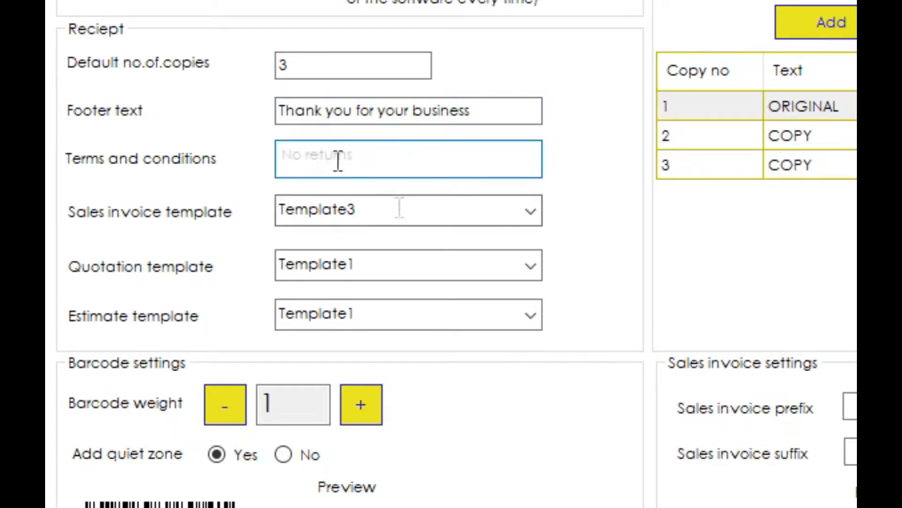
Keep Template3 for sales invoices, Template1 for quotations and estimates, and barcode weight 1.
left_click(530, 213)
left_click(529, 214)
left_click(539, 268)
left_click(539, 268)
left_click(523, 322)
left_click(526, 325)
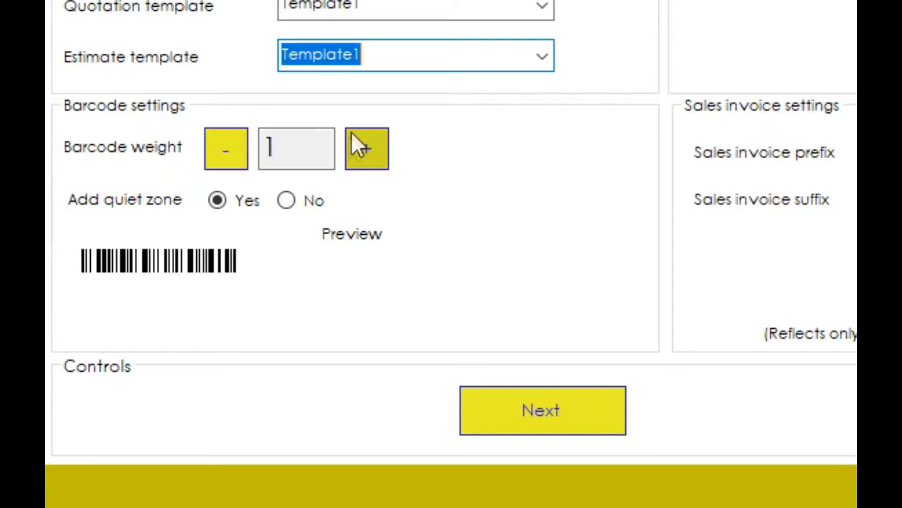
left_click(361, 150)
left_click(229, 159)
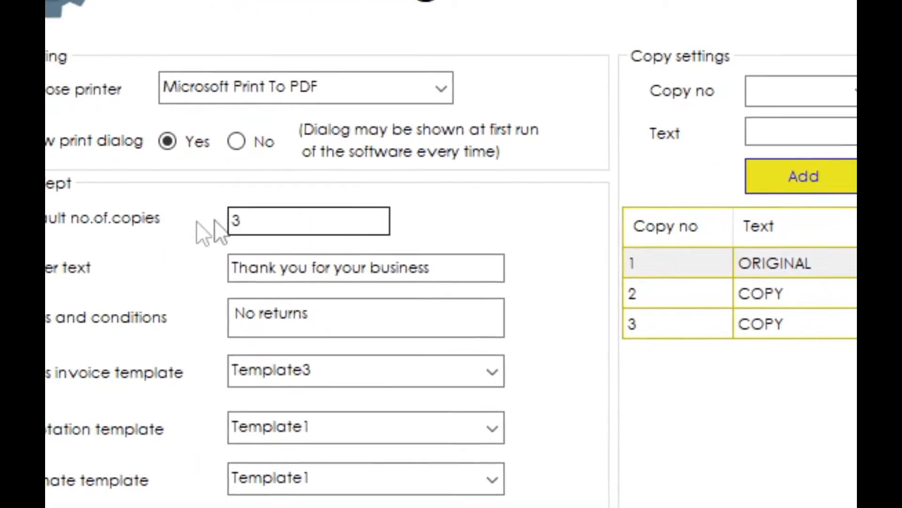
Set the number of copies to 1.
left_click(346, 204)
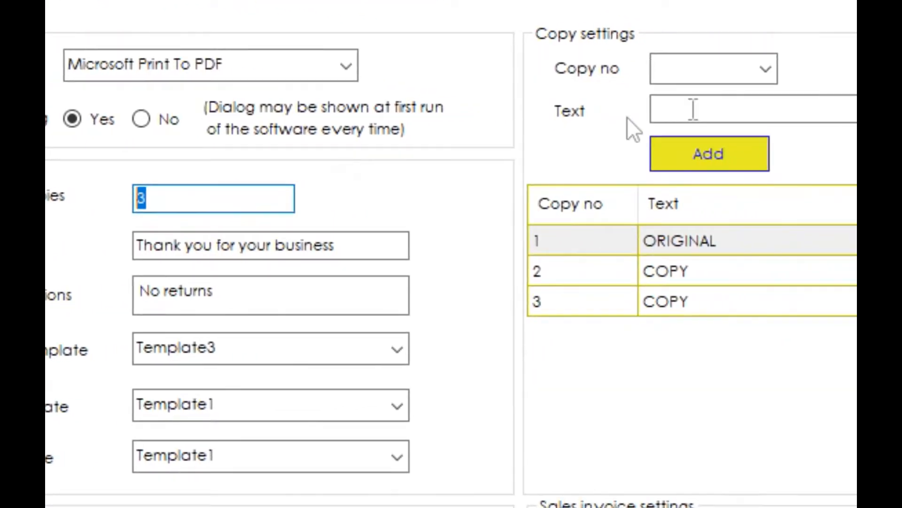
left_click(610, 64)
left_click(525, 92)
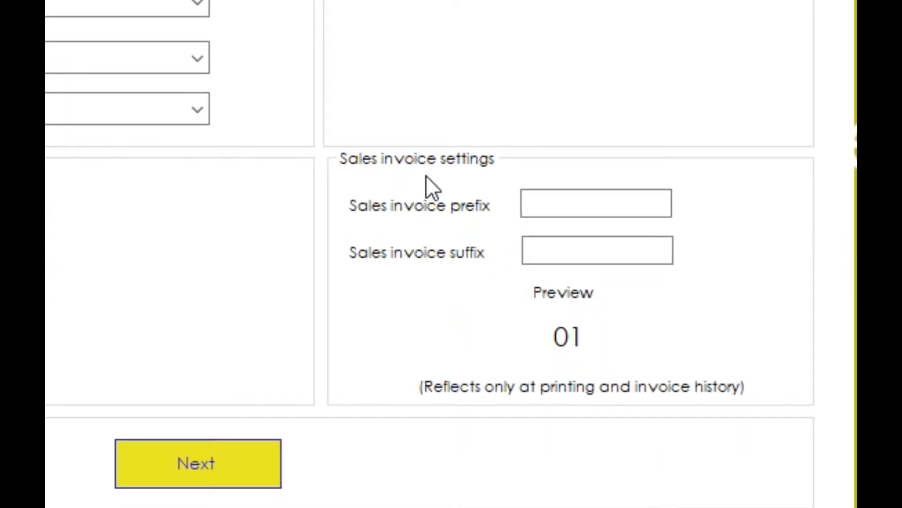
Set the sales invoice prefix to S and suffix to N, previewing S01N.
left_click(562, 194)
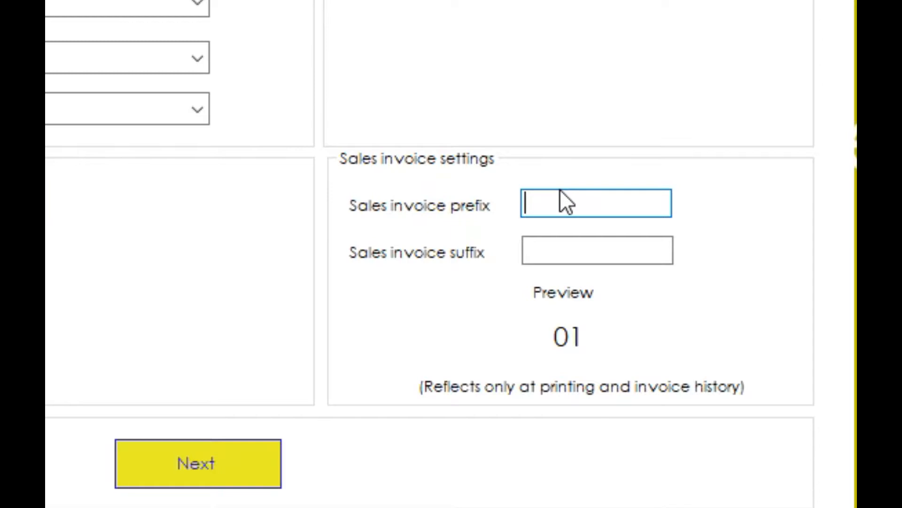
type("S")
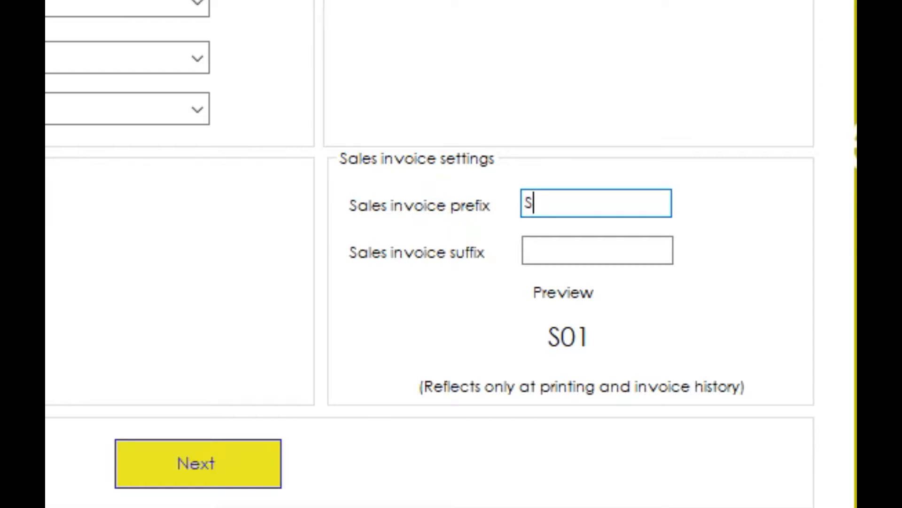
key("Tab")
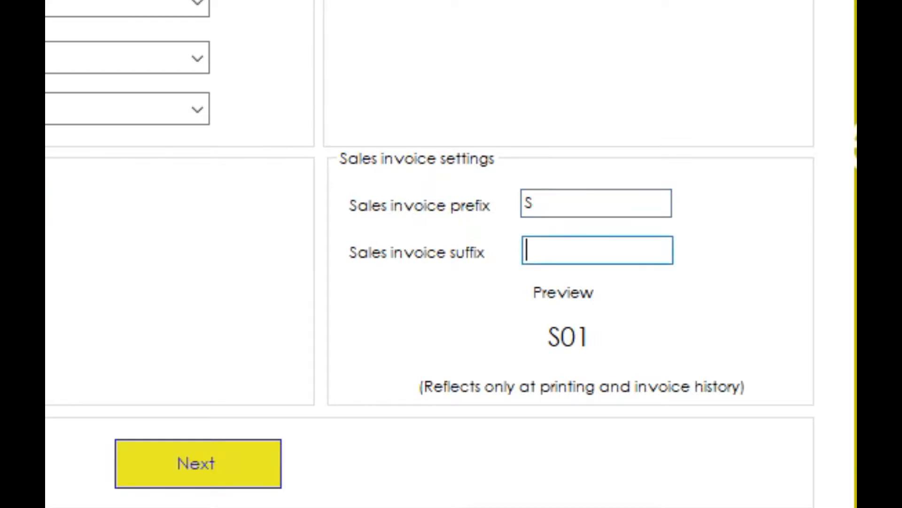
type("N")
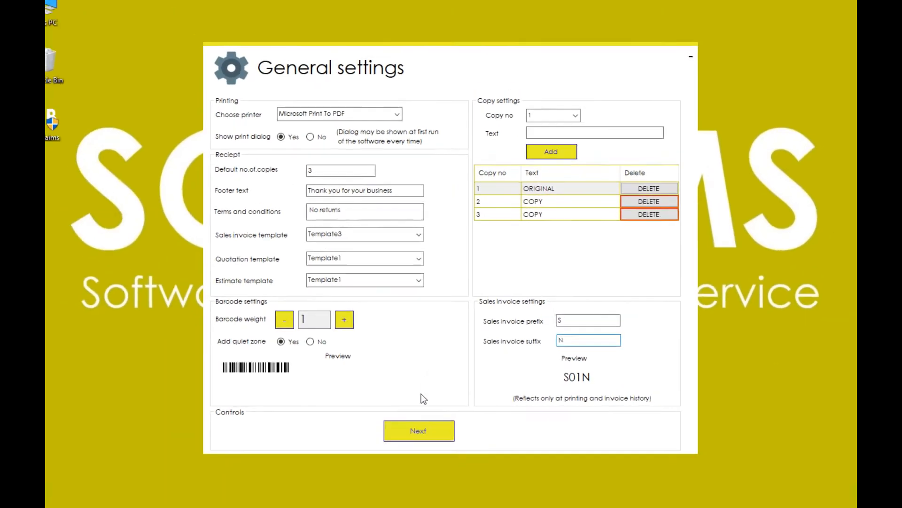
Finish general settings and name the financial year FY 19-20.
left_click(433, 430)
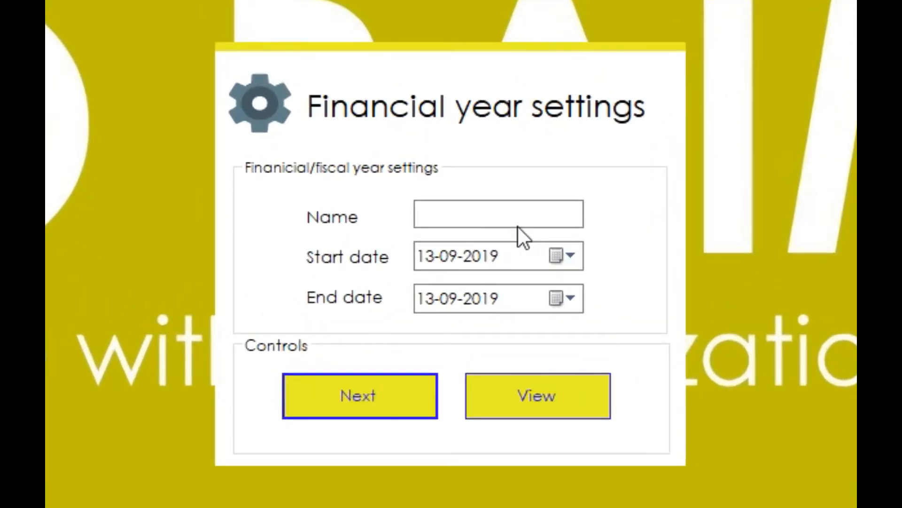
left_click(476, 237)
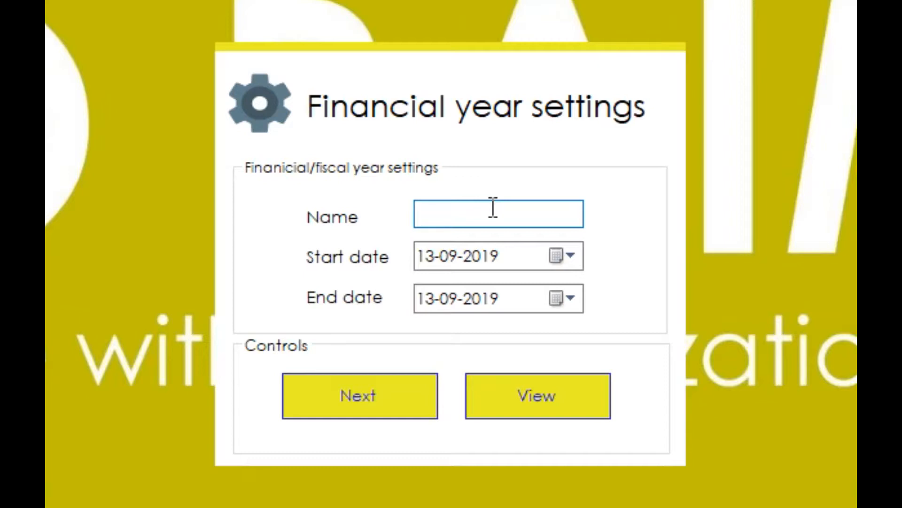
type("FY 19-20")
Set the financial year to run 01-04-2019 to 31-03-2020 and continue to tax settings.
left_click(564, 255)
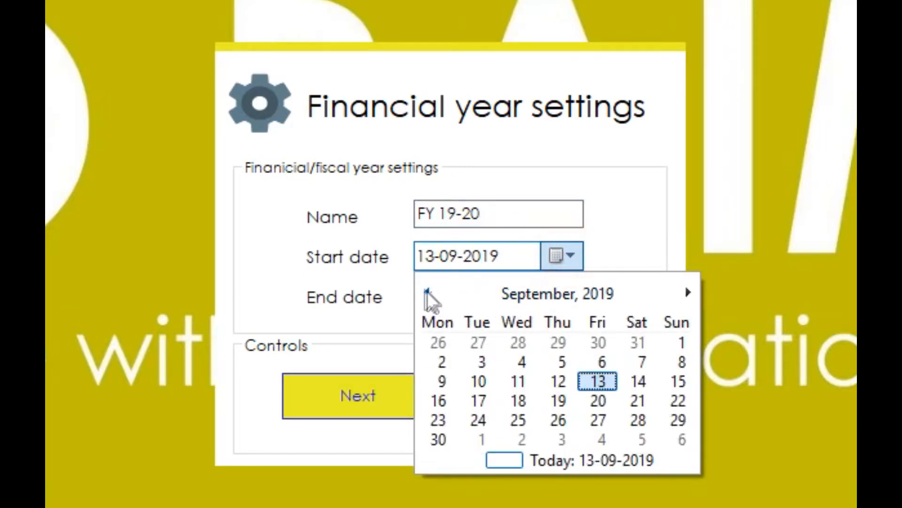
left_click(427, 292)
left_click(425, 289)
left_click(424, 289)
left_click(426, 292)
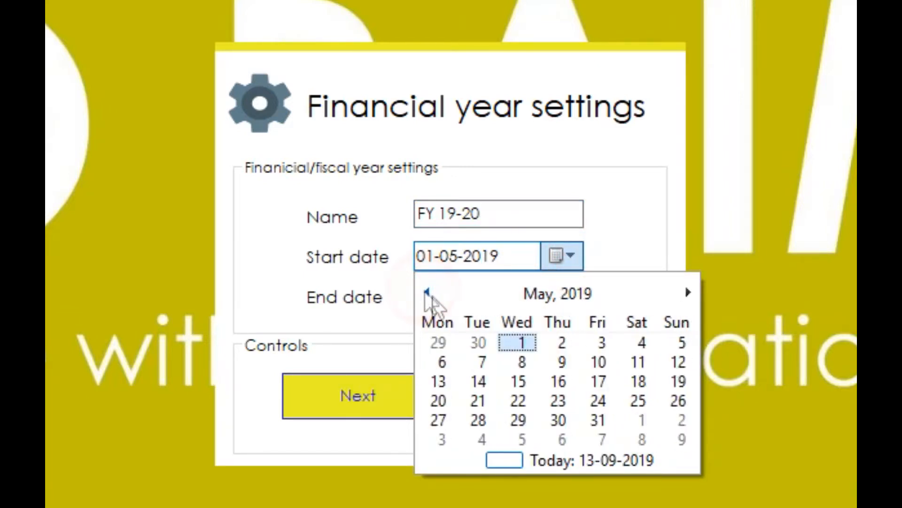
left_click(426, 291)
left_click(444, 365)
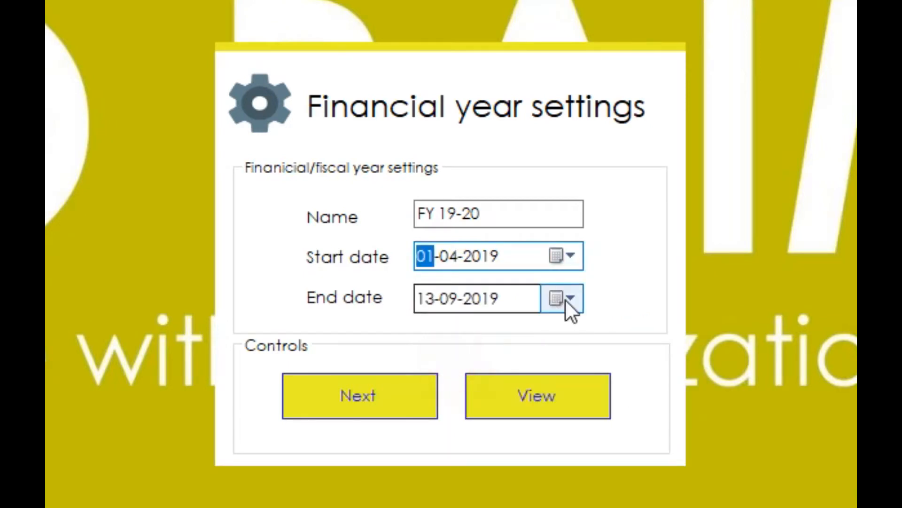
left_click(564, 297)
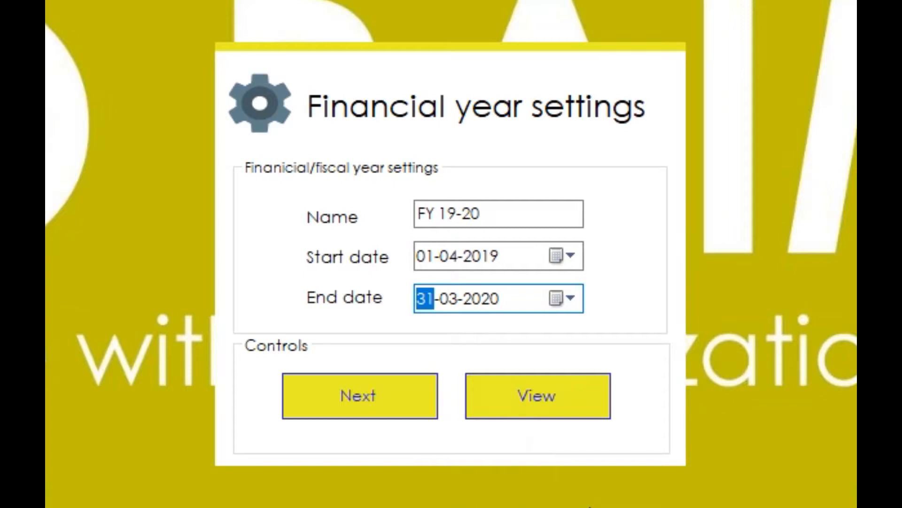
left_click(392, 391)
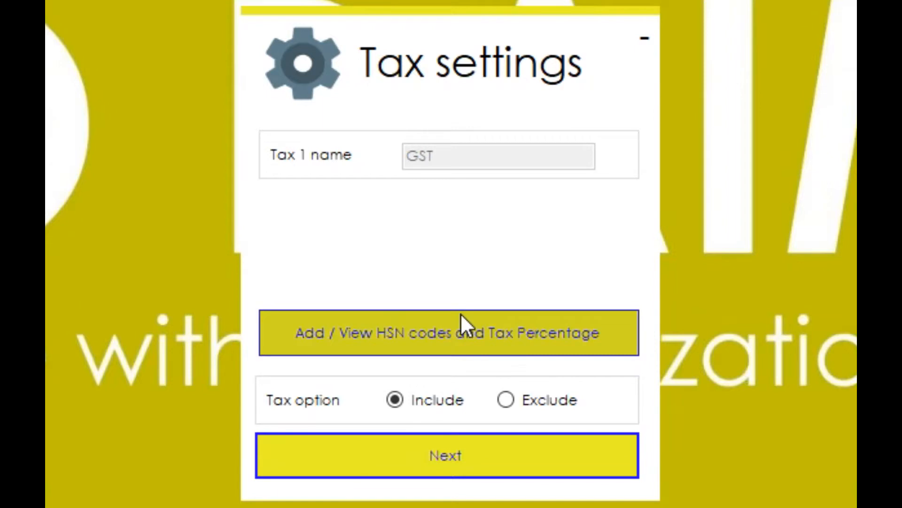
Add HSN code 2106 at 12% tax, then confirm tax settings and continue.
left_click(462, 328)
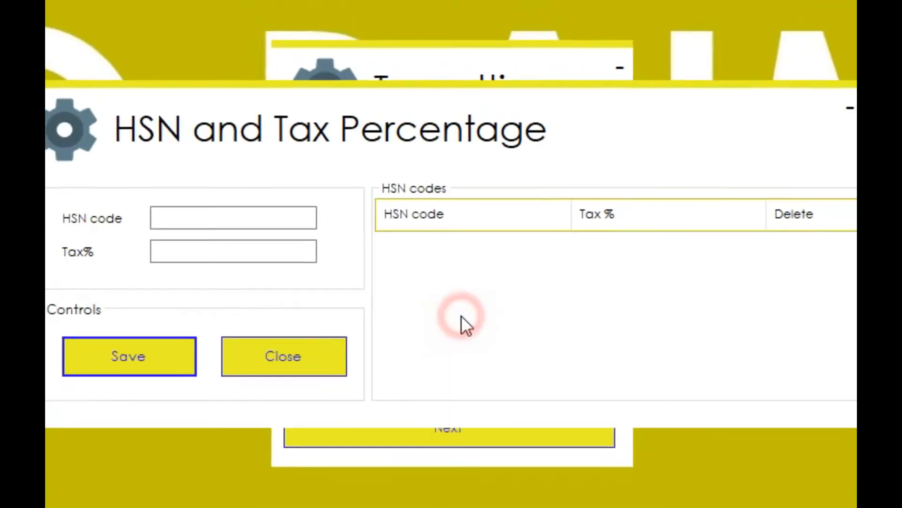
left_click(308, 218)
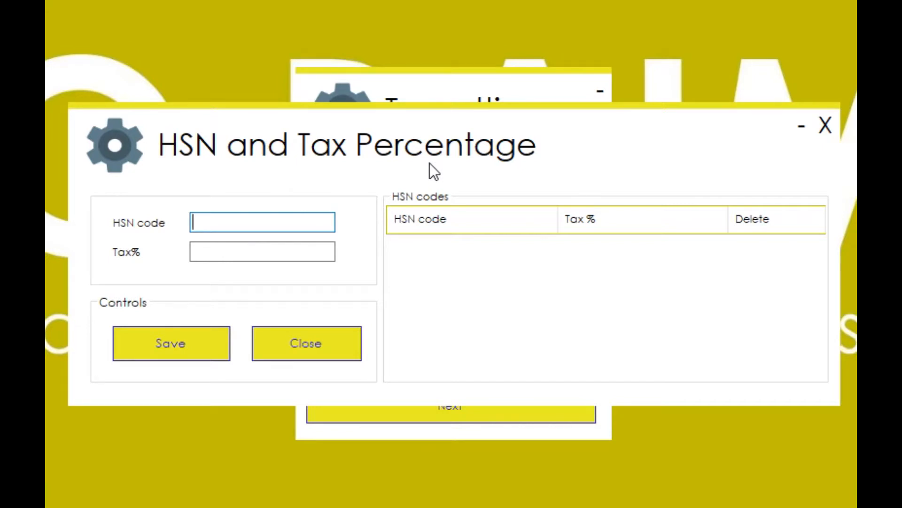
type("2106")
left_click(309, 252)
type("12")
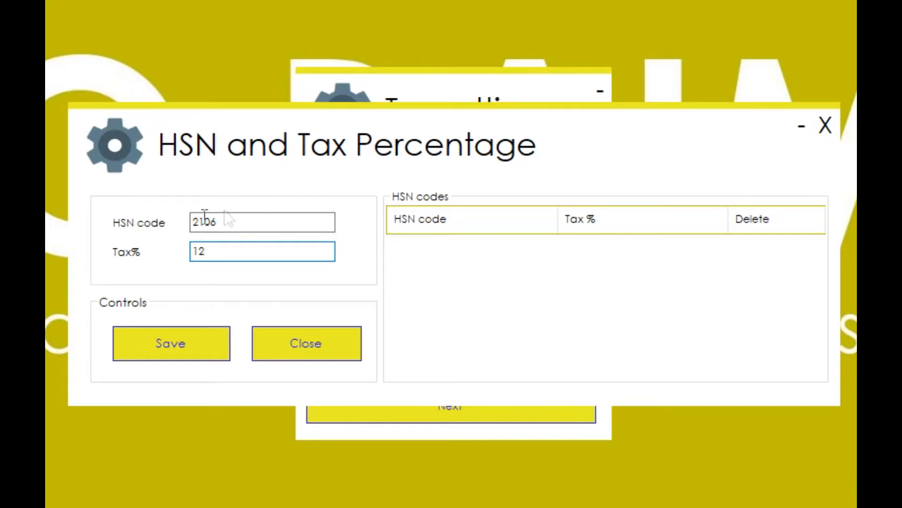
left_click(188, 346)
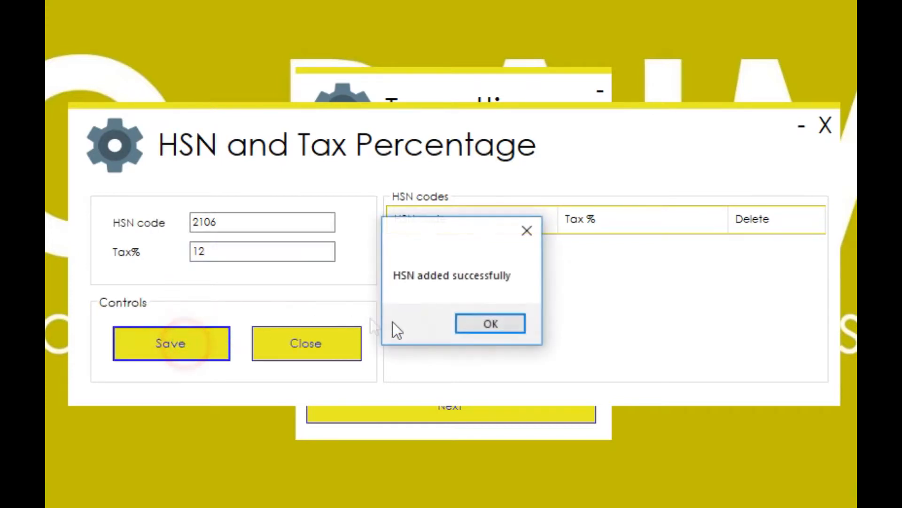
left_click(499, 324)
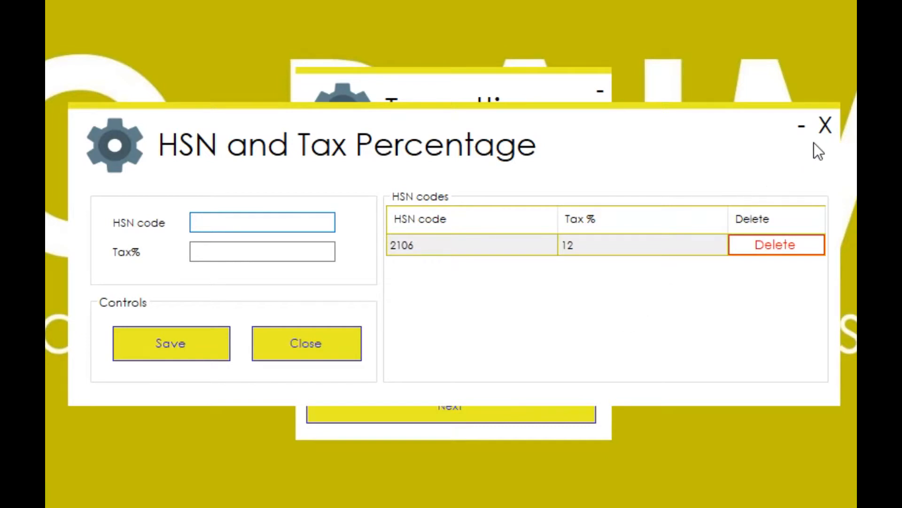
left_click(825, 125)
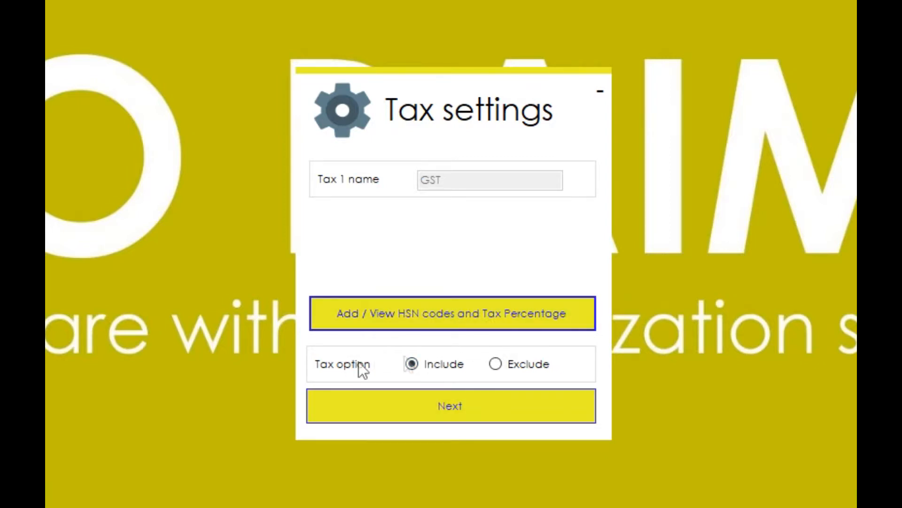
left_click(475, 405)
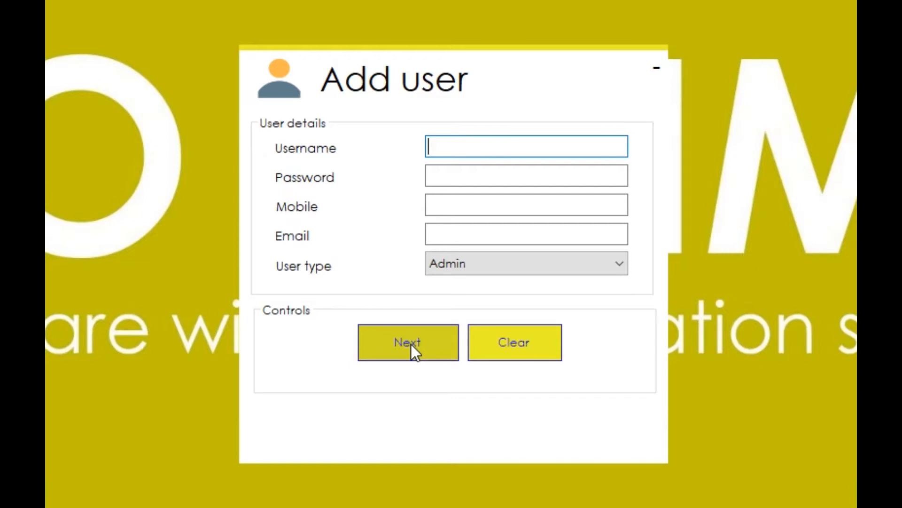
Create the Admin-type user 'admin' with its password and continue.
type("admin")
key("Tab")
type("admin")
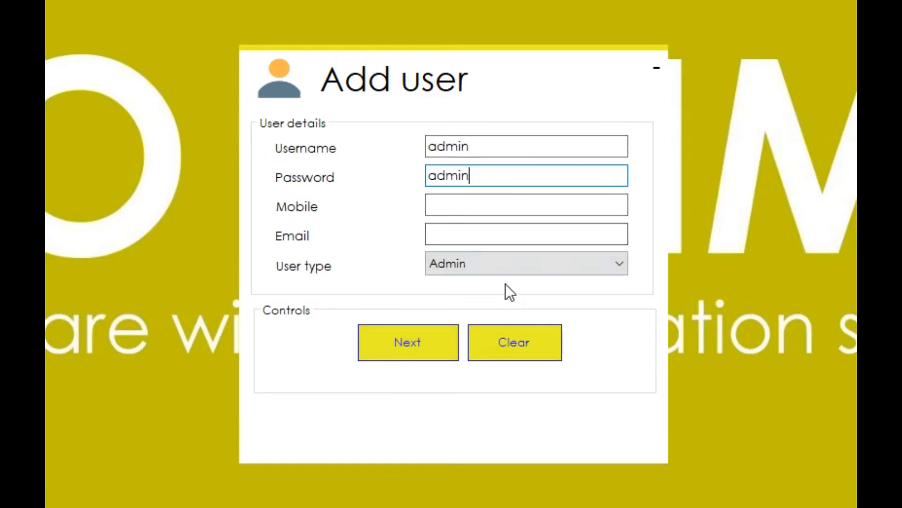
left_click(400, 342)
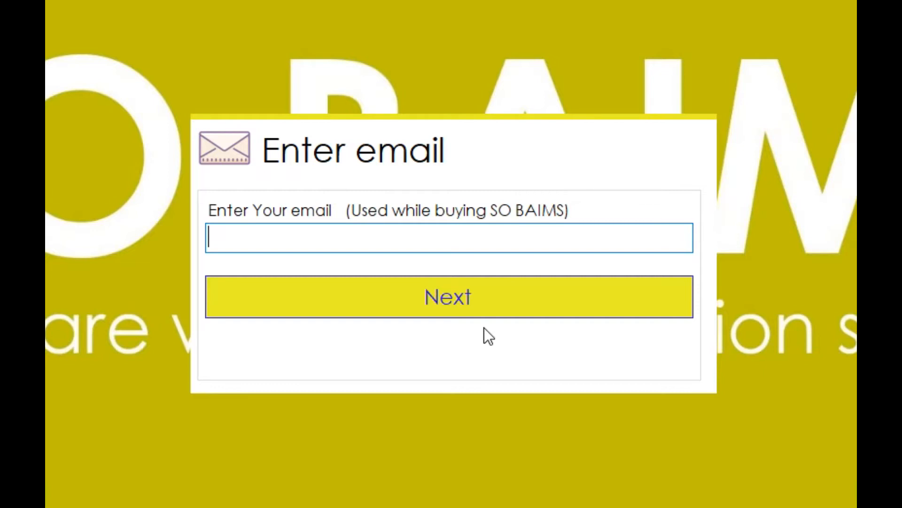
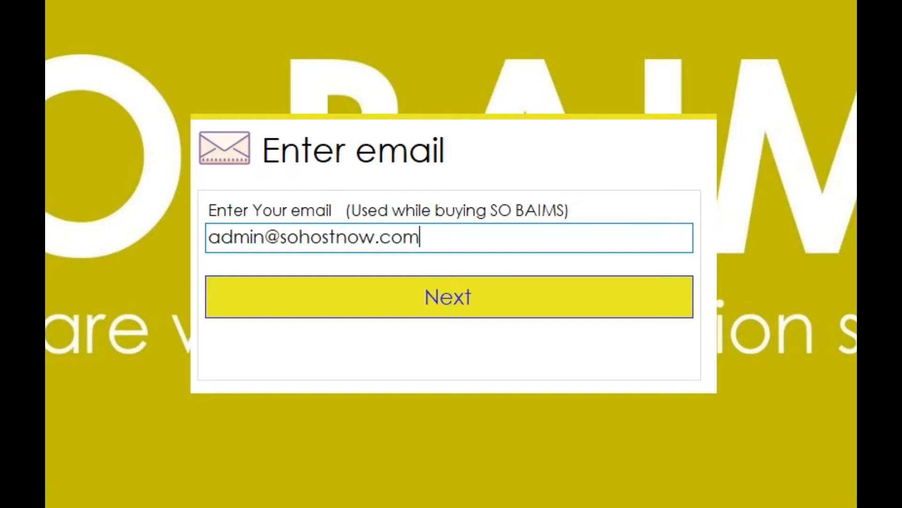
Submit the purchase email twice, dismiss both wrong-email warnings, and skip registration for now.
left_click(454, 295)
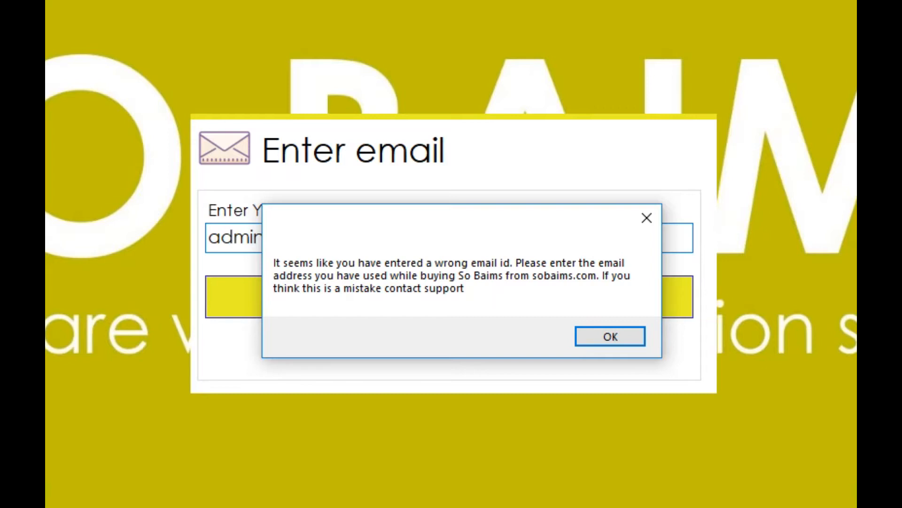
left_click(601, 340)
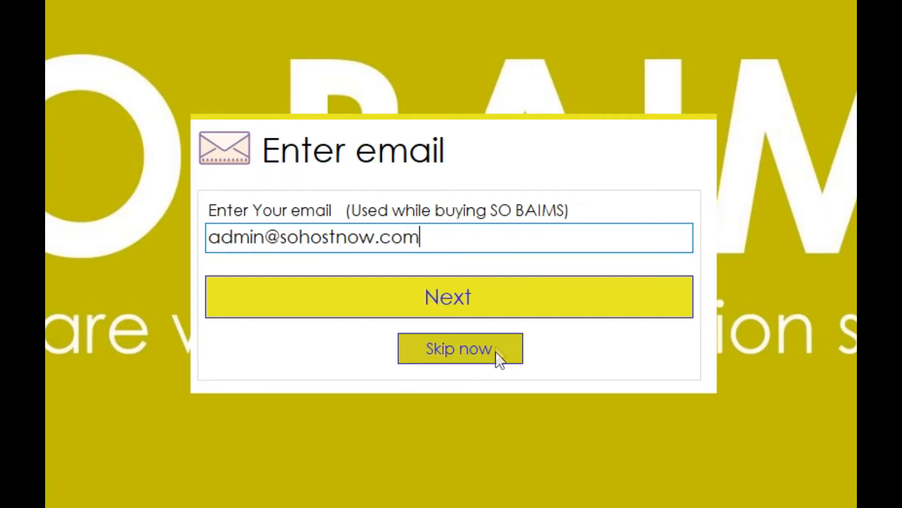
left_click(486, 310)
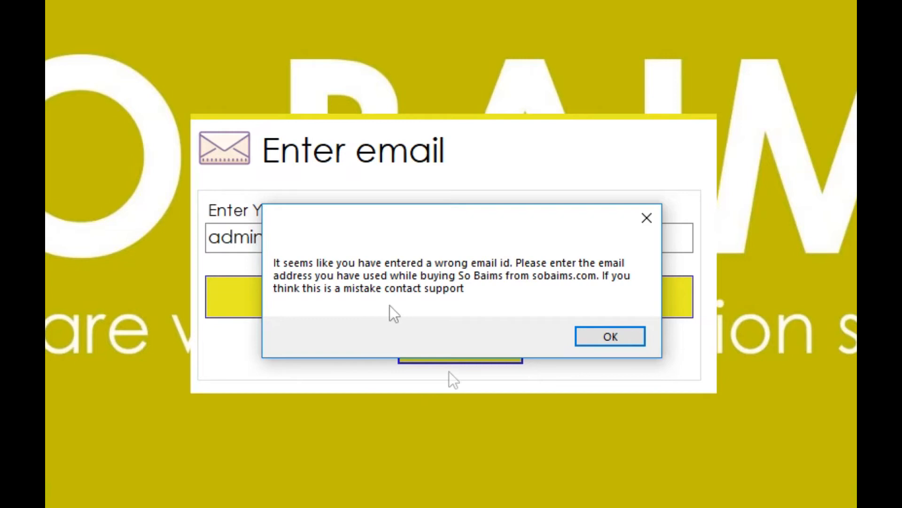
left_click(617, 340)
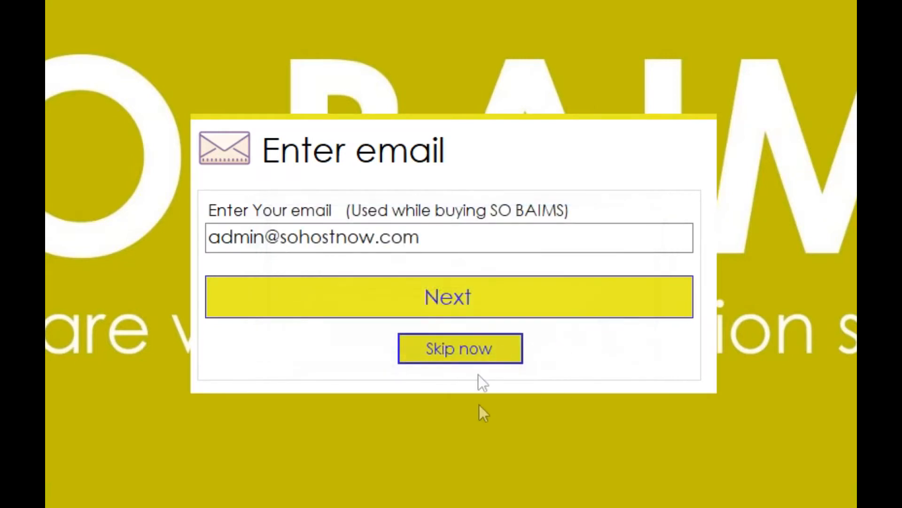
left_click(470, 357)
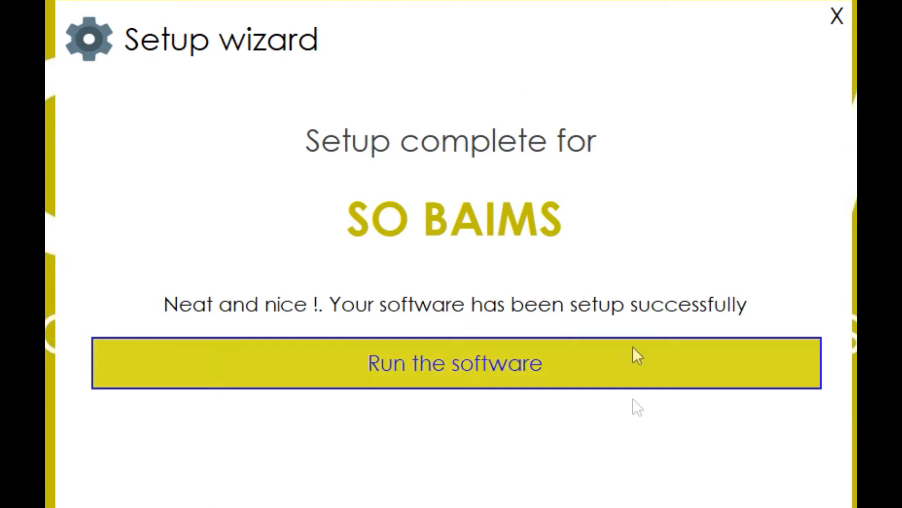
Launch So Baims and log in as admin with its password for fiscal year FY 19-20.
left_click(545, 374)
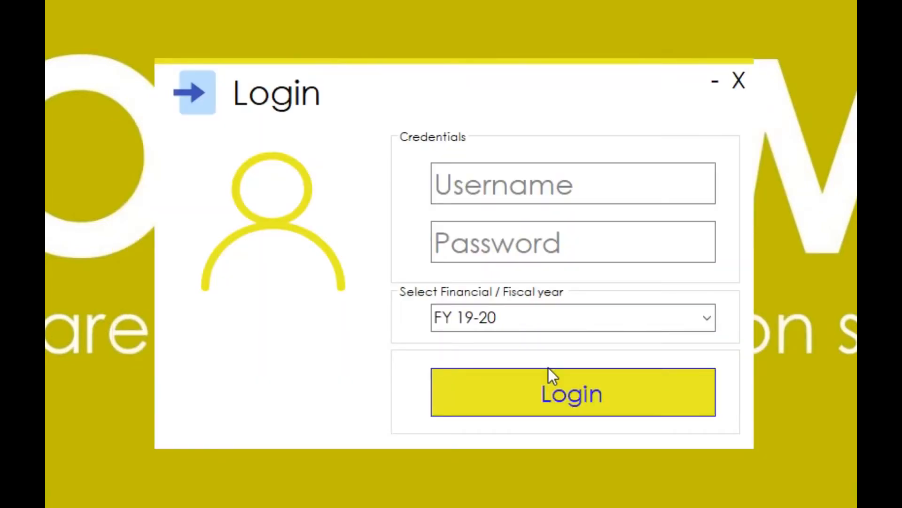
left_click(510, 177)
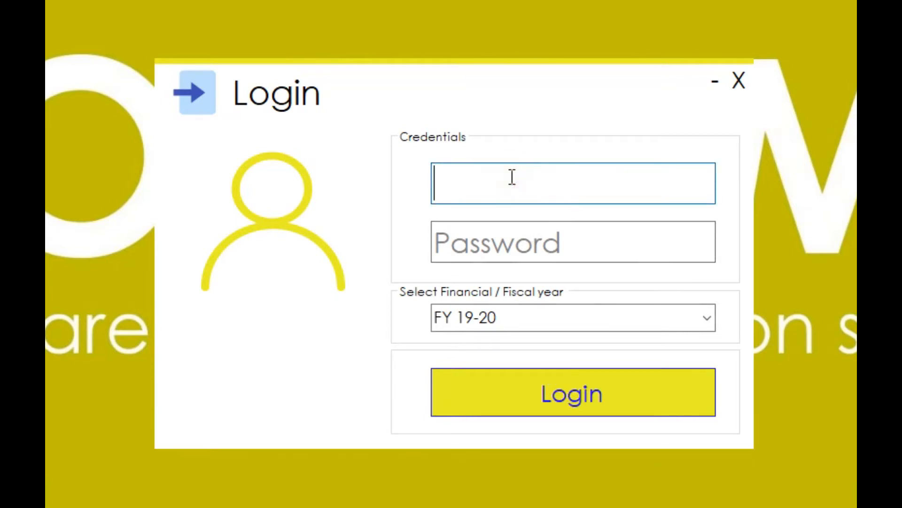
type("admin")
key("Tab")
type("admin")
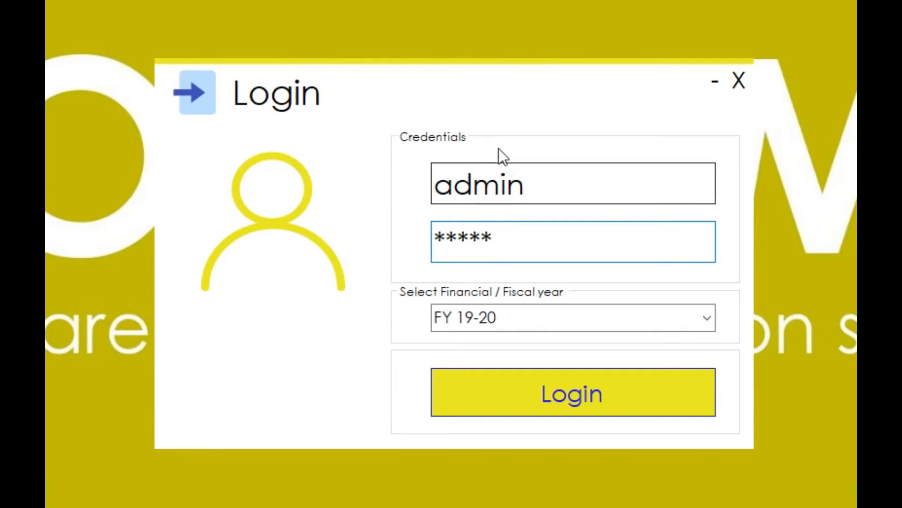
left_click(708, 317)
left_click(708, 318)
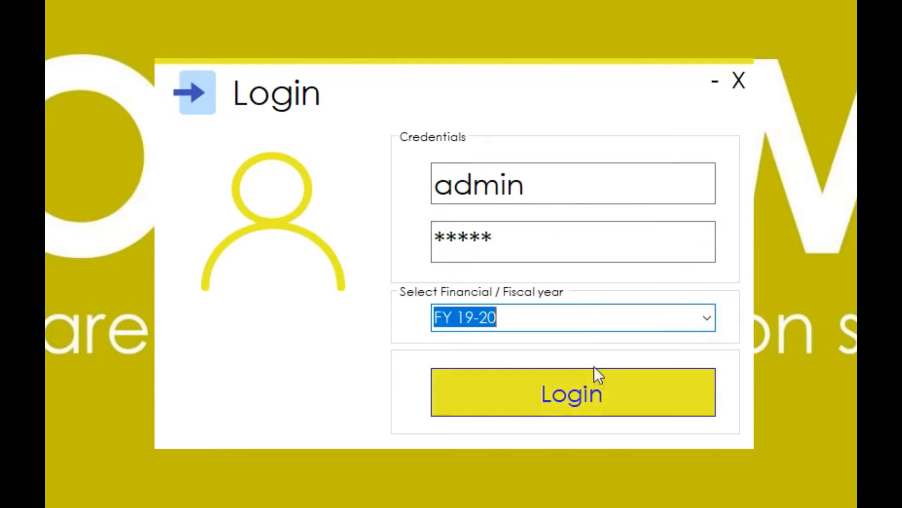
left_click(595, 389)
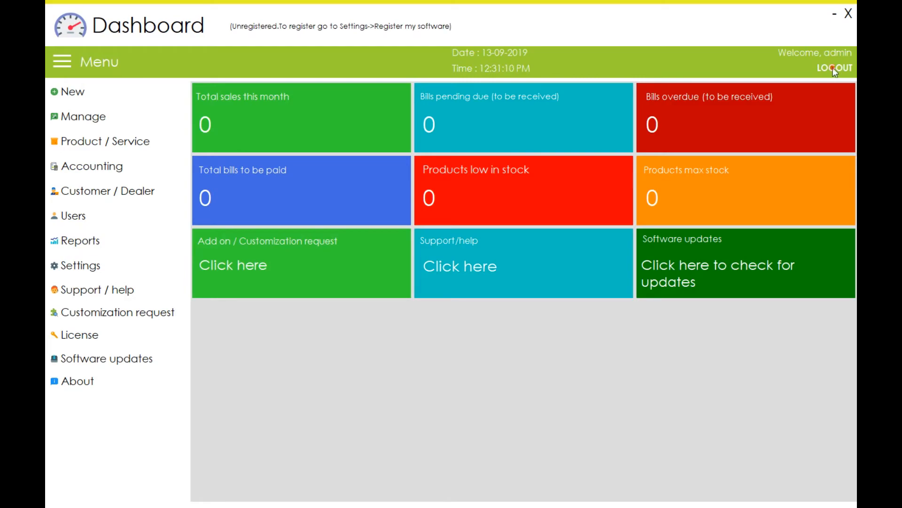
left_click(833, 69)
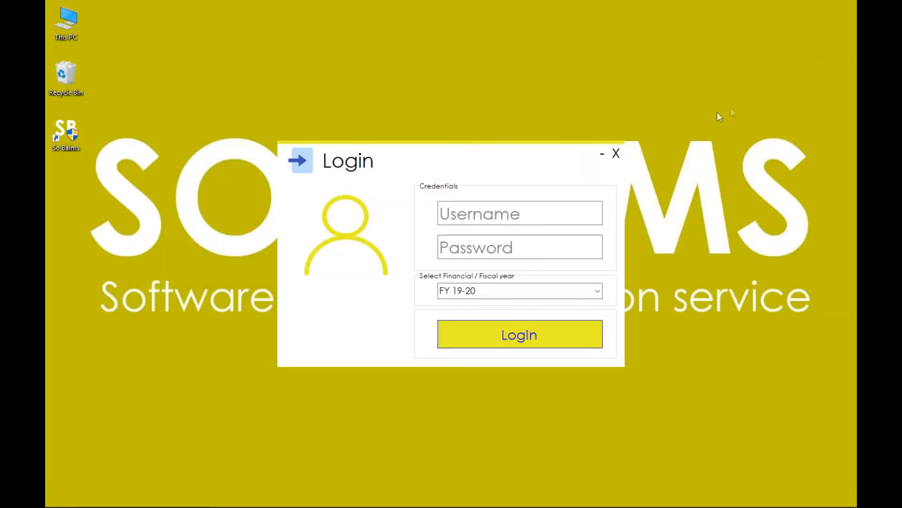
left_click(622, 160)
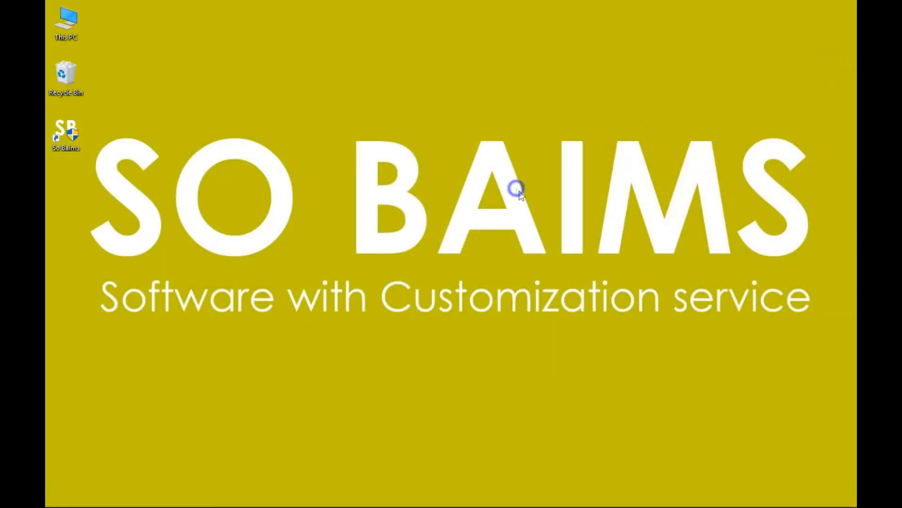
left_click(73, 146)
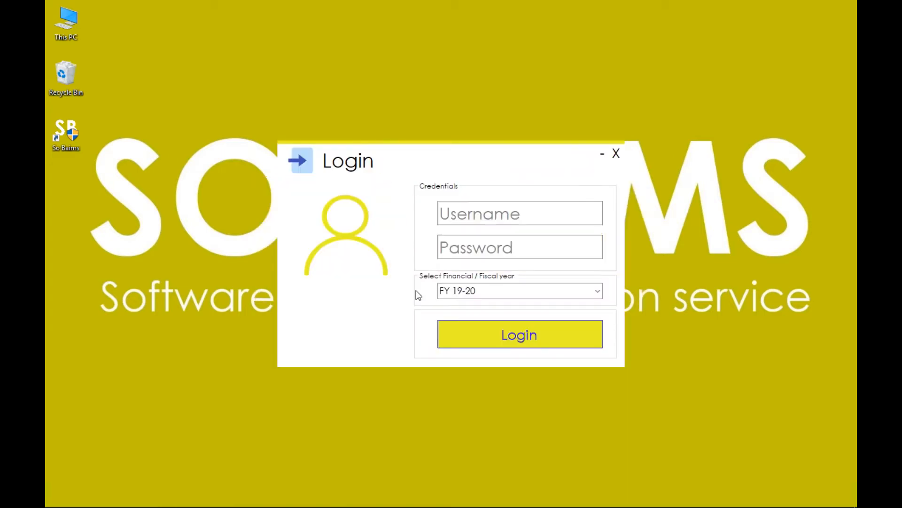
left_click(524, 215)
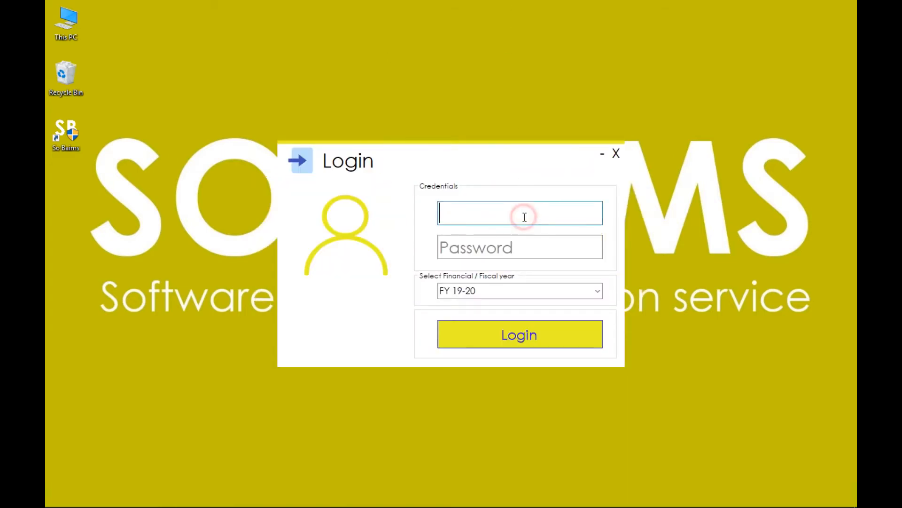
type("admin")
key("Tab")
type("admin")
left_click(553, 340)
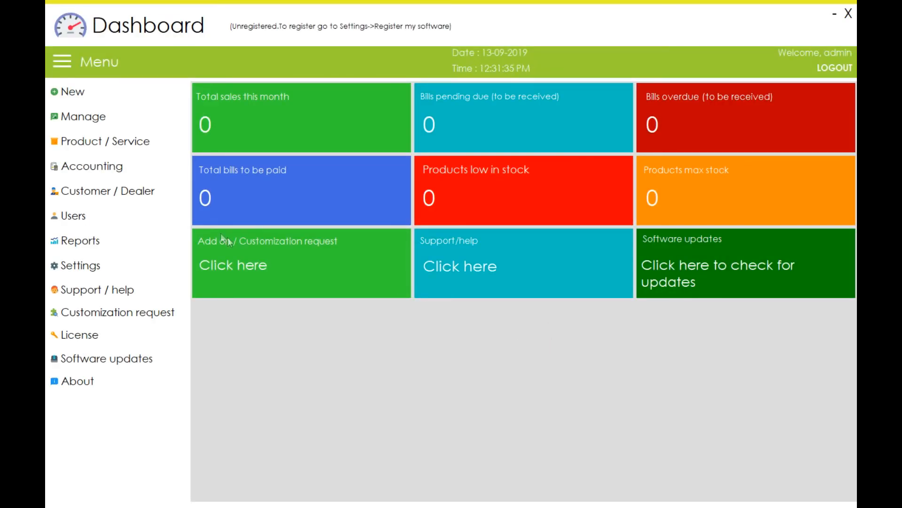
Request a registration key via Settings > Register my software using the purchase email address.
left_click(107, 264)
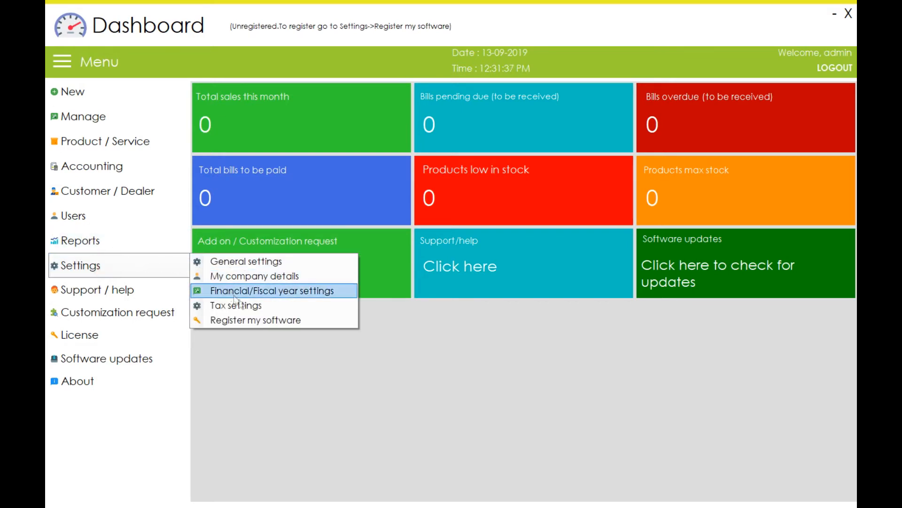
left_click(241, 320)
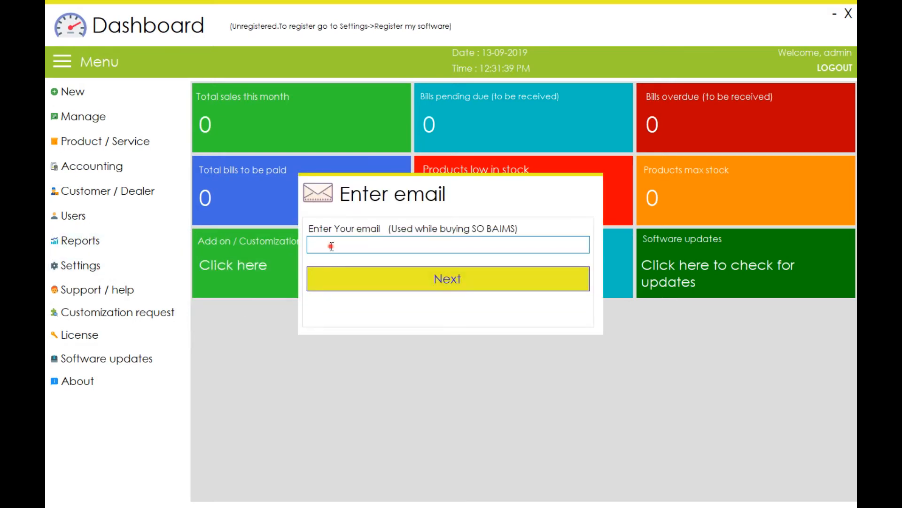
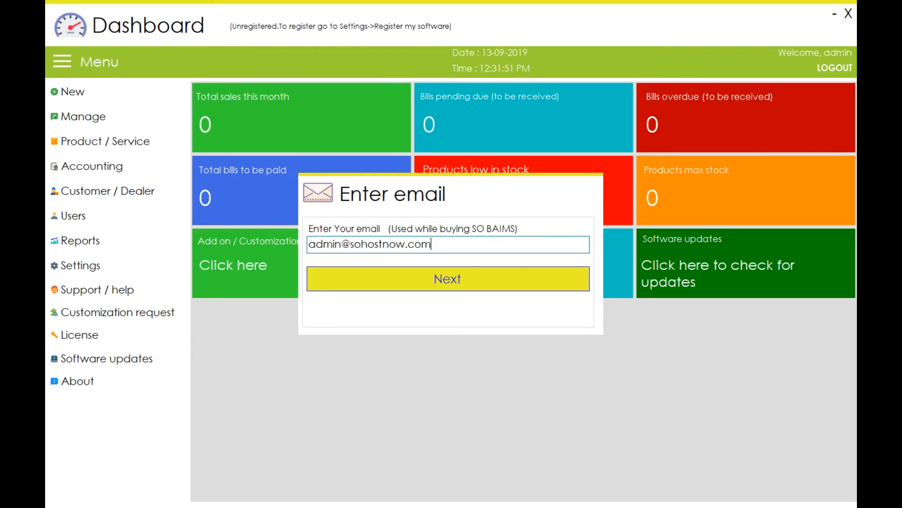
left_click(394, 277)
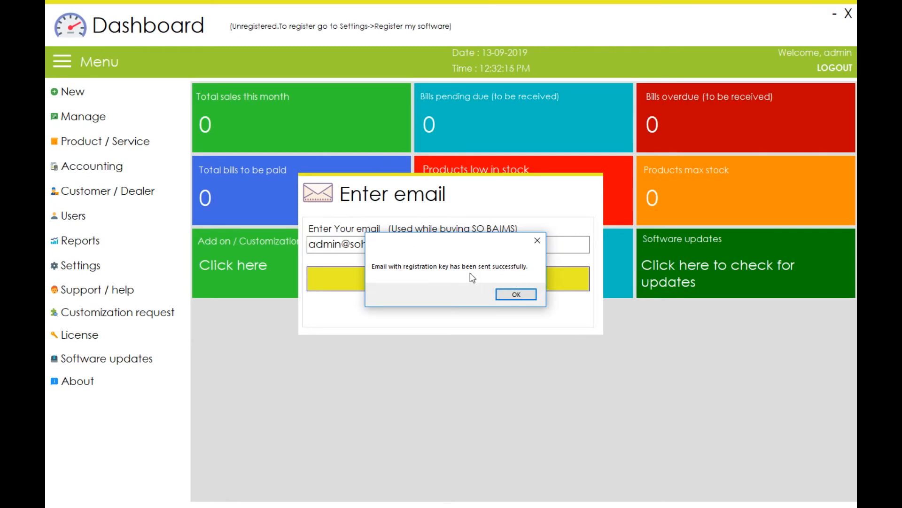
left_click(518, 294)
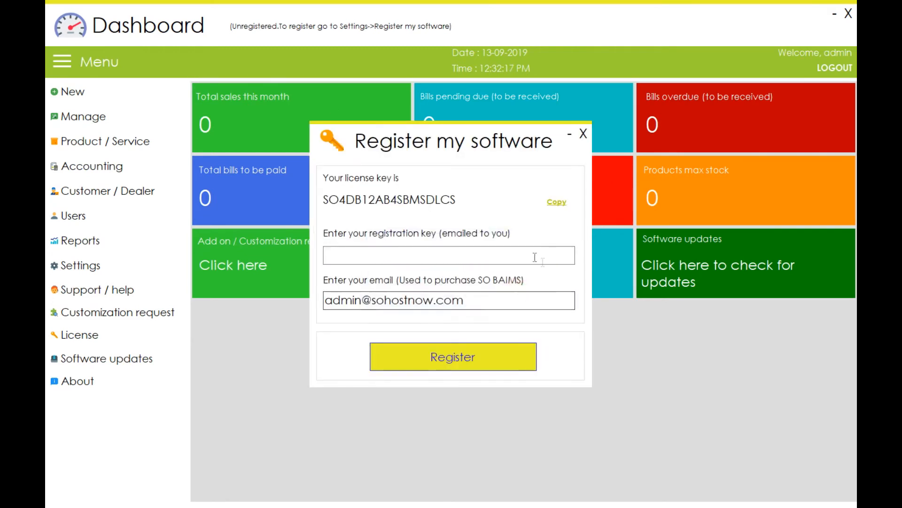
left_click(491, 253)
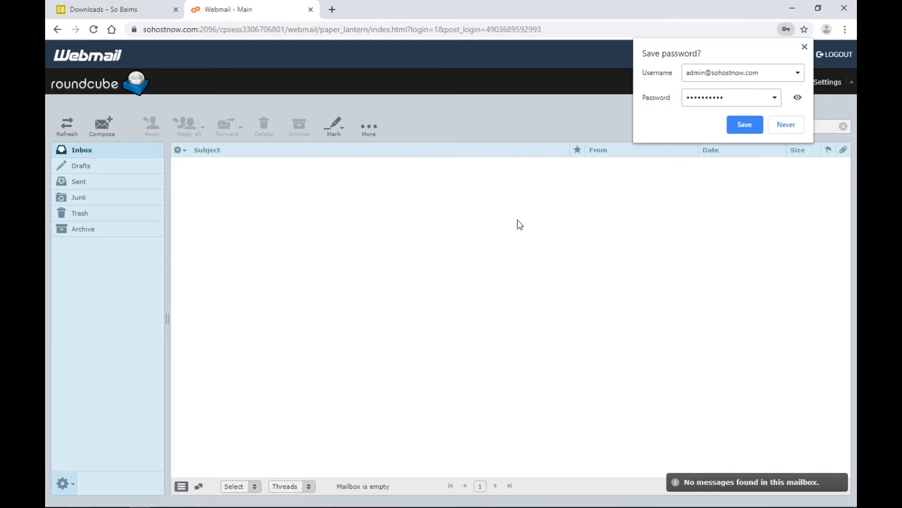
Open the registration key email in Roundcube and copy the key.
left_click(515, 227)
left_click(67, 134)
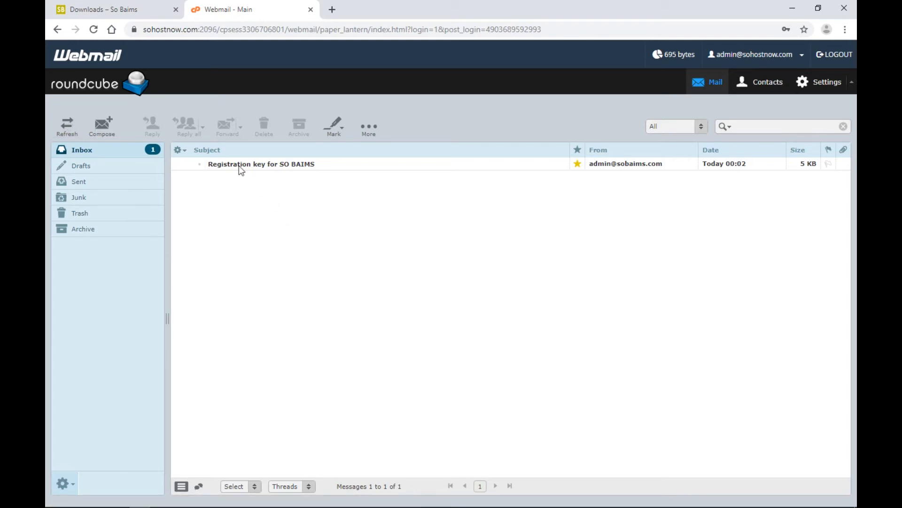
double_click(271, 165)
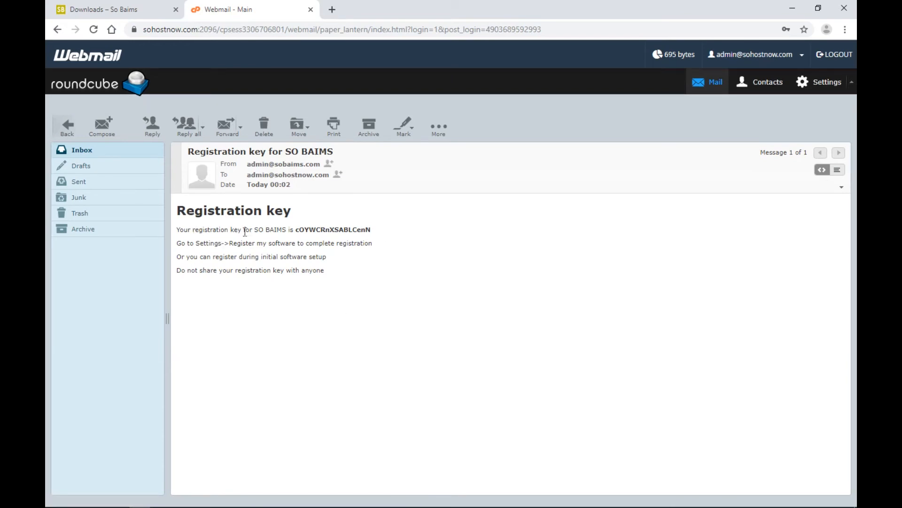
left_click_drag(296, 229, 371, 229)
right_click(358, 231)
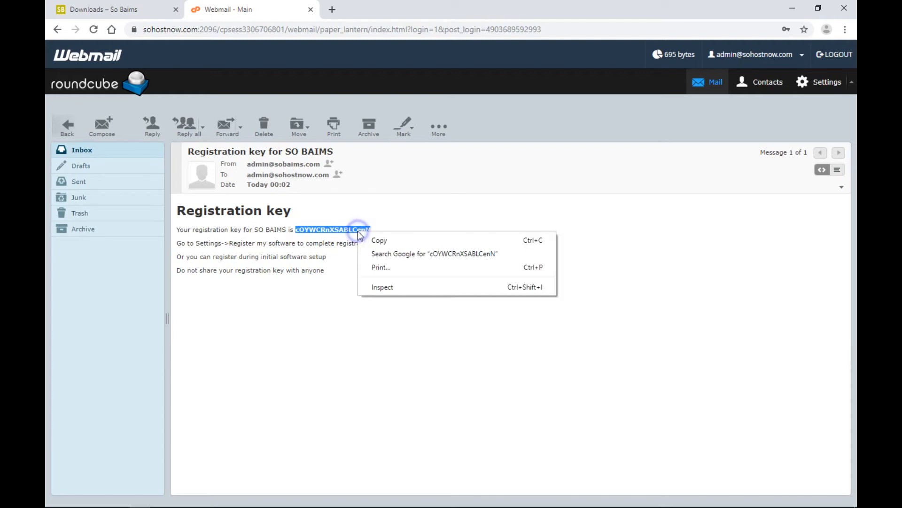
left_click(374, 242)
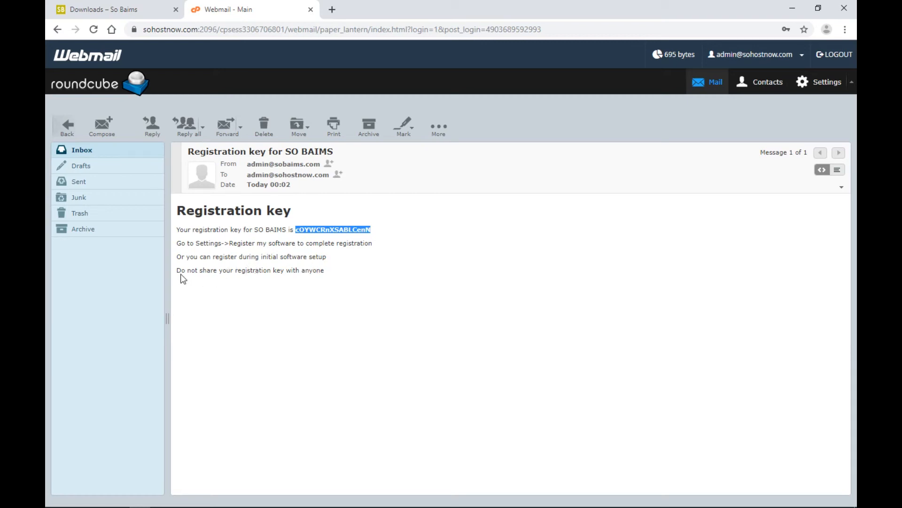
Return to So Baims' registration window and bring up the key field's paste options.
left_click_drag(176, 271, 332, 275)
left_click(333, 272)
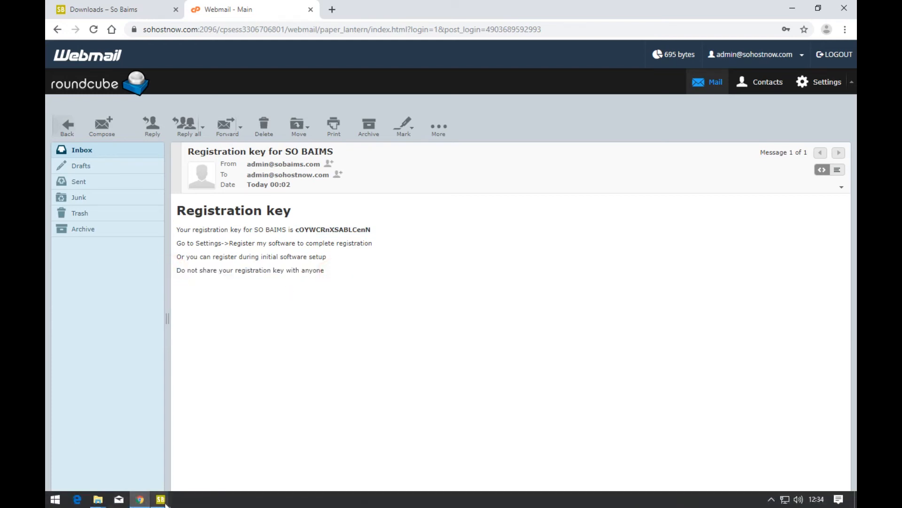
left_click(164, 501)
left_click(216, 453)
right_click(299, 256)
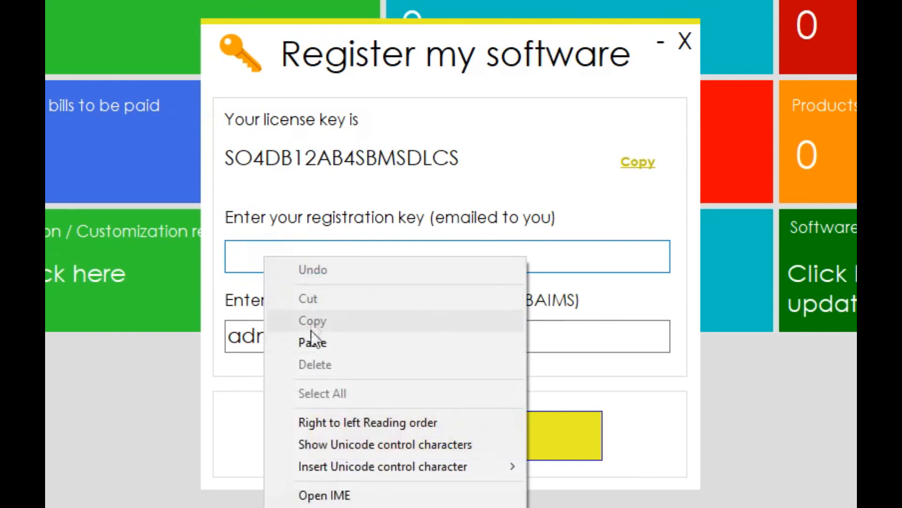
Paste the emailed key, register, acknowledge success, and close the Register my software window.
left_click(311, 339)
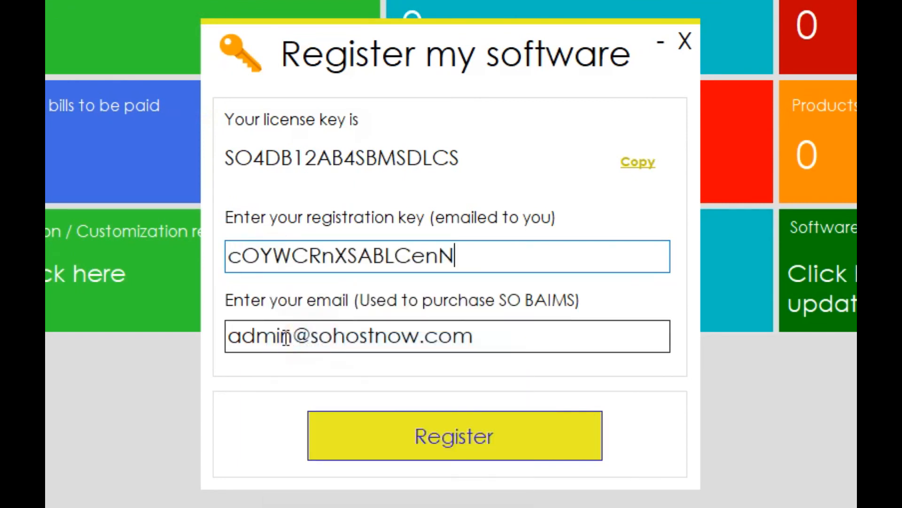
left_click(510, 435)
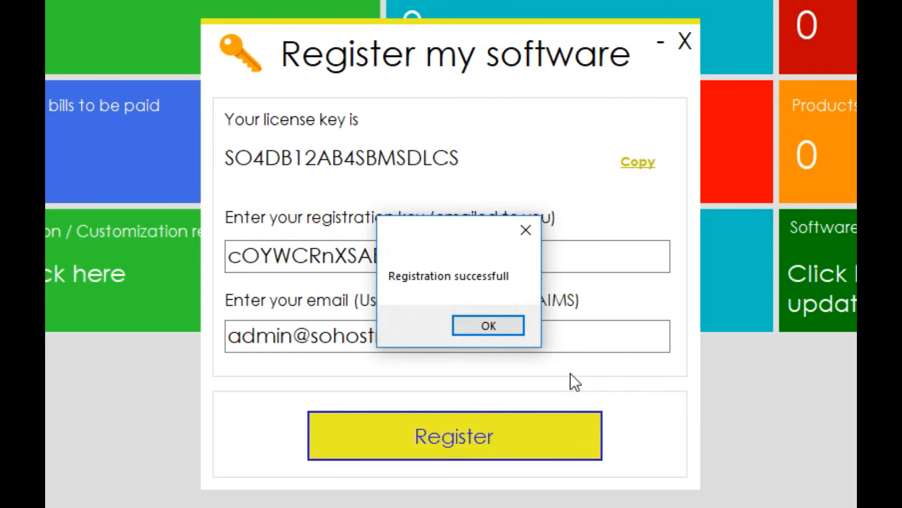
left_click(496, 328)
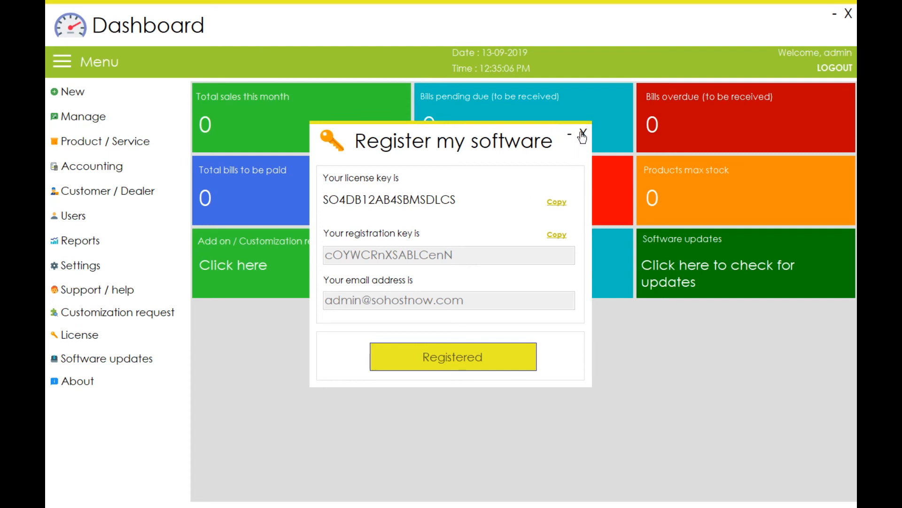
left_click(582, 134)
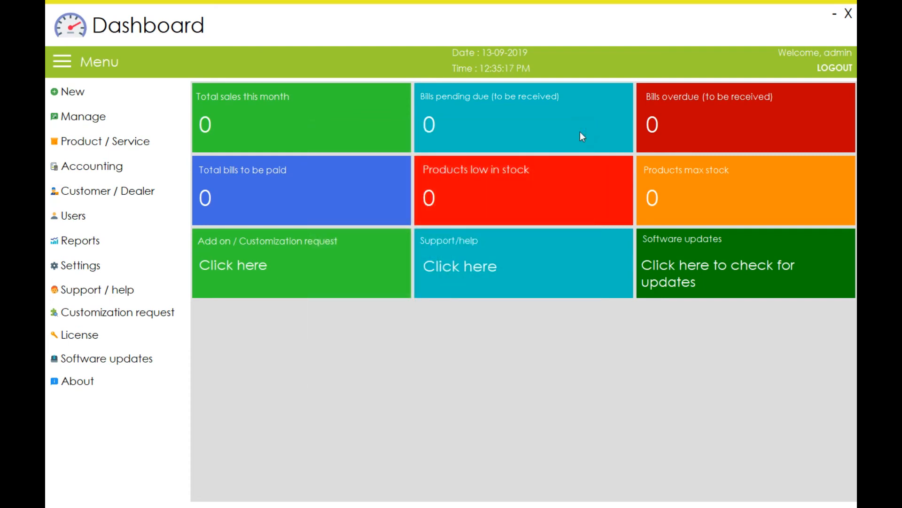